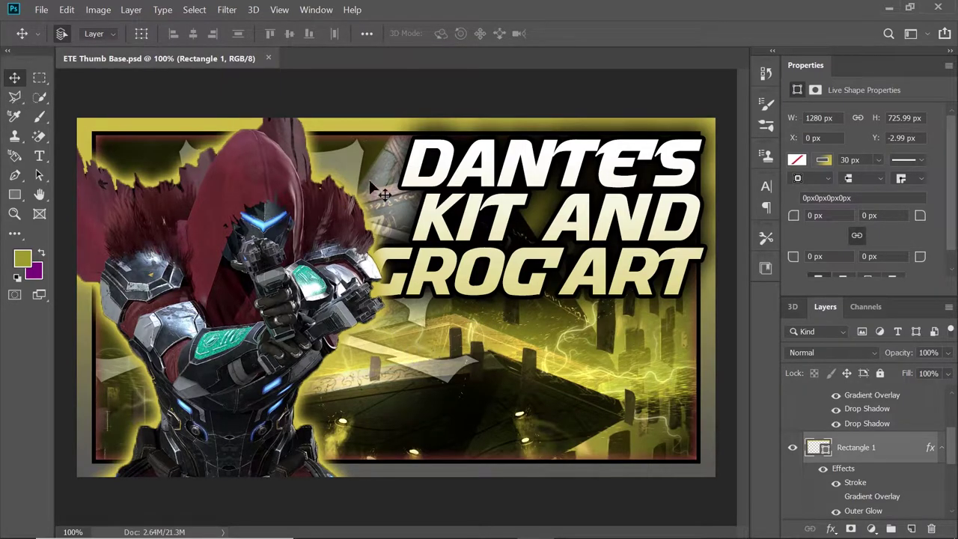
Close the ETE Thumb Base.psd document tab
{"action": "left_click", "coordinate": [270, 59]}
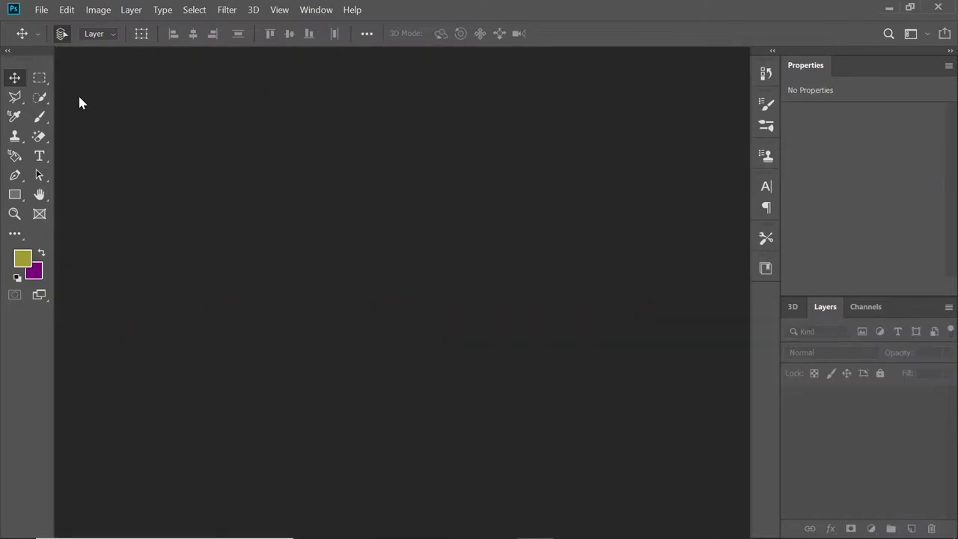
Create a new 1280 × 720 px document at 300 ppi, then bring up Chrome's taskbar menu
{"action": "left_click", "coordinate": [41, 10]}
{"action": "left_click", "coordinate": [66, 25]}
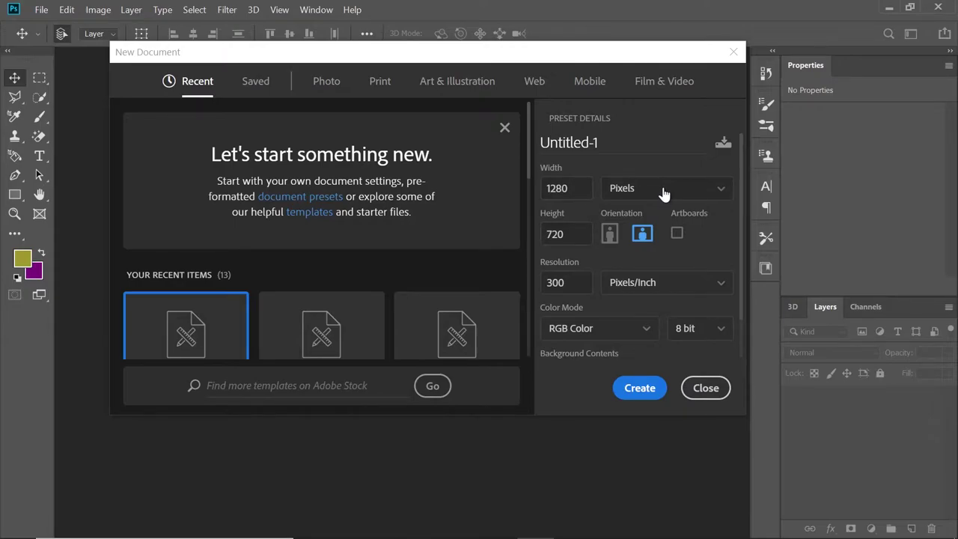
{"action": "left_click", "coordinate": [558, 188]}
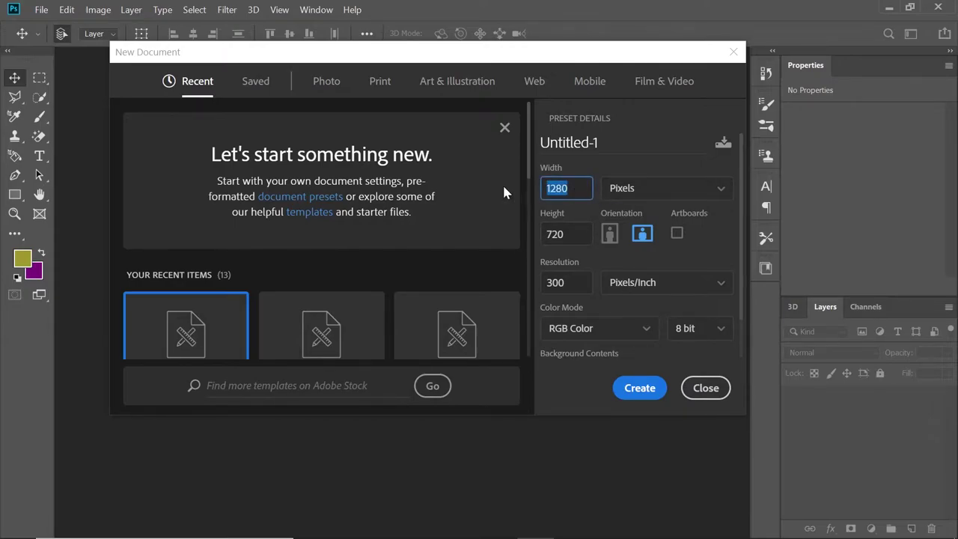
{"action": "type", "text": "1280"}
{"action": "left_click", "coordinate": [561, 234]}
{"action": "key", "text": "ctrl+a"}
{"action": "type", "text": "720"}
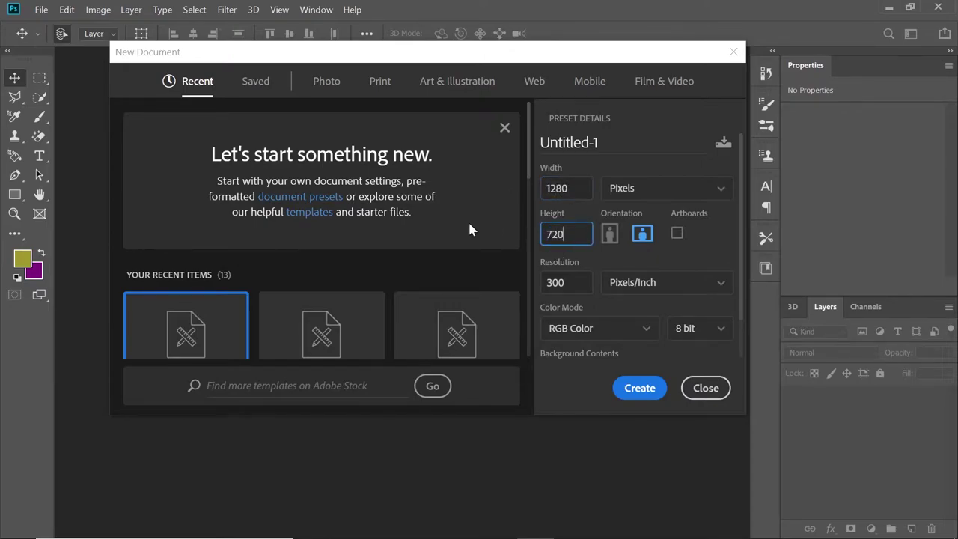
{"action": "left_click", "coordinate": [641, 390]}
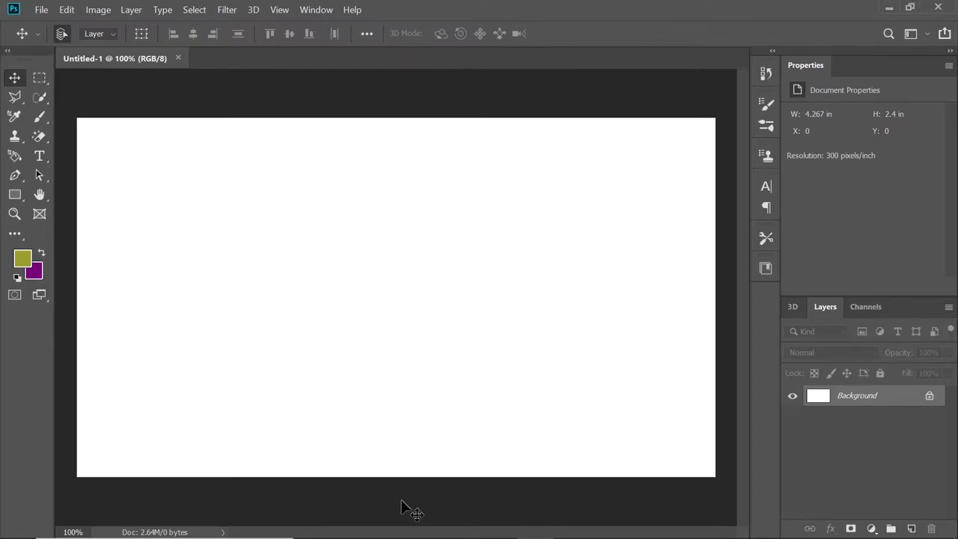
{"action": "mouse_move", "coordinate": [388, 523]}
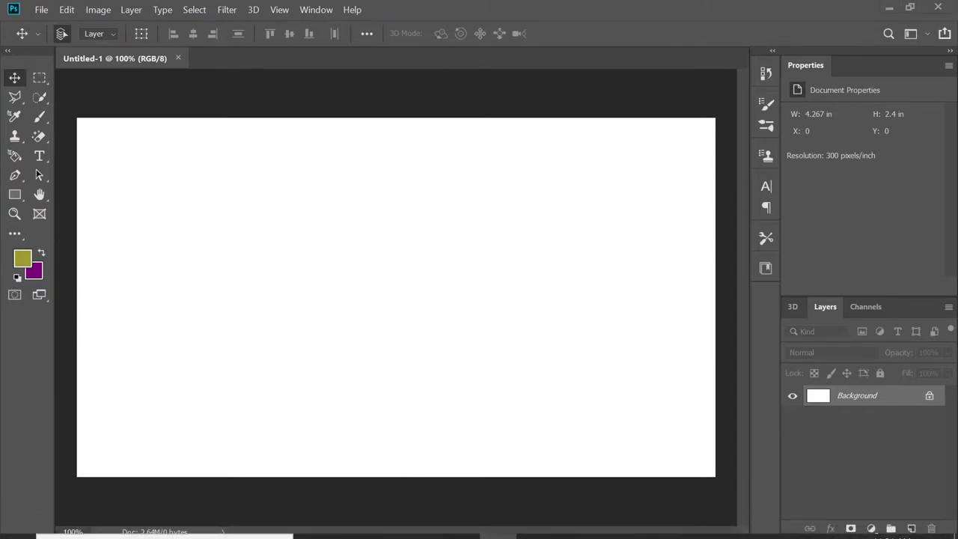
{"action": "right_click", "coordinate": [498, 523]}
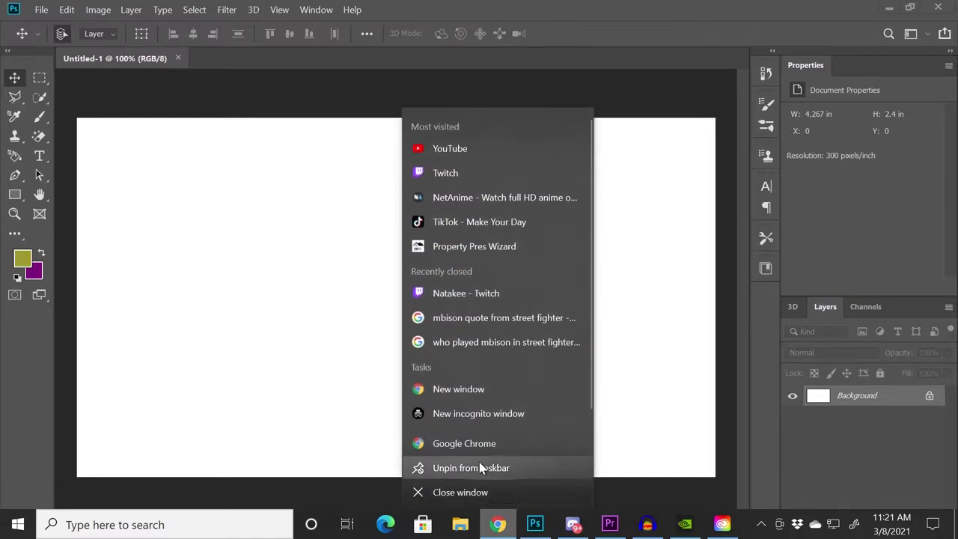
{"action": "left_click", "coordinate": [474, 389]}
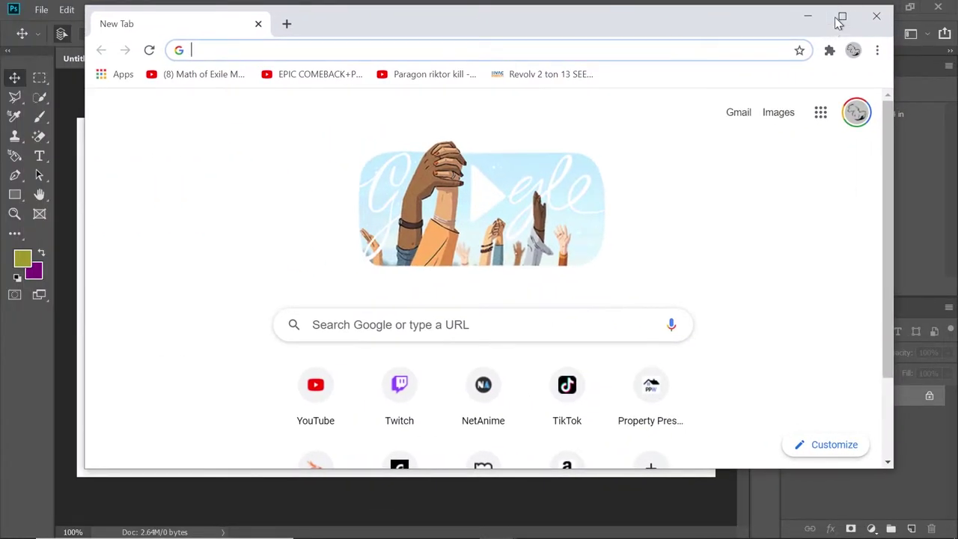
{"action": "left_click", "coordinate": [839, 16]}
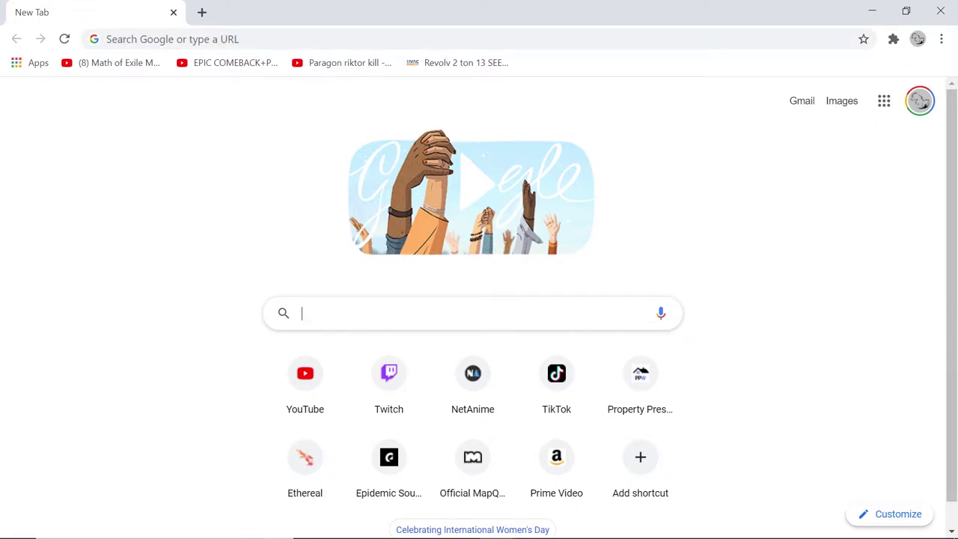
{"action": "type", "text": "Ethereal "}
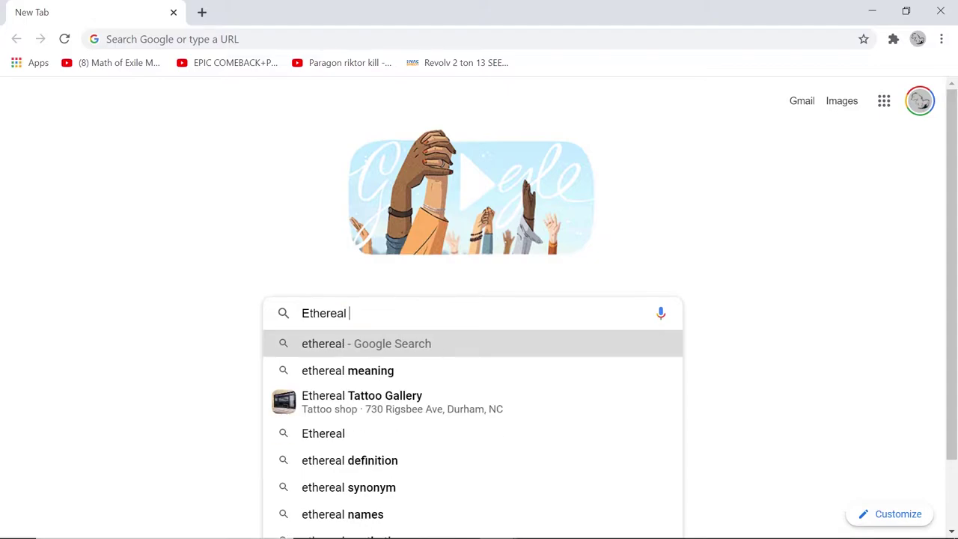
{"action": "type", "text": "clash of soul"}
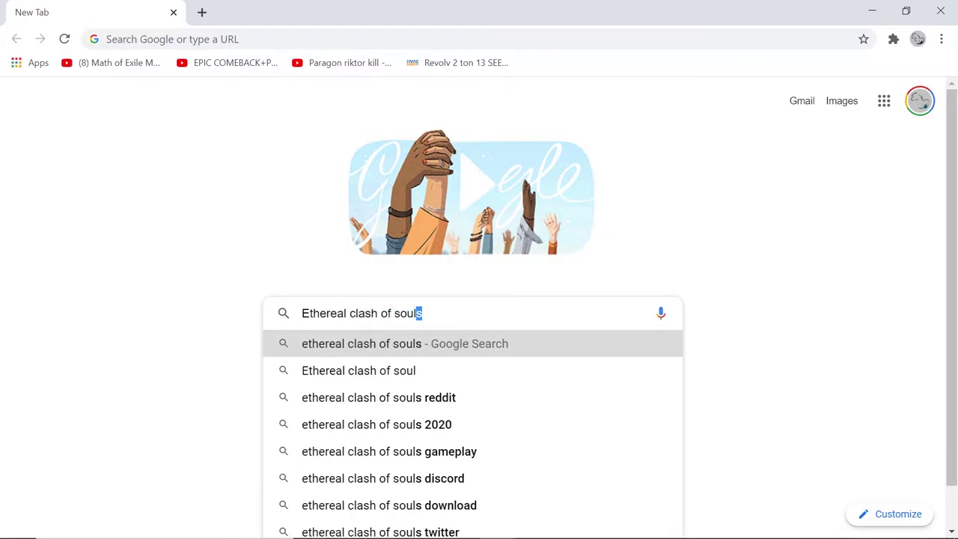
{"action": "key", "text": "Return"}
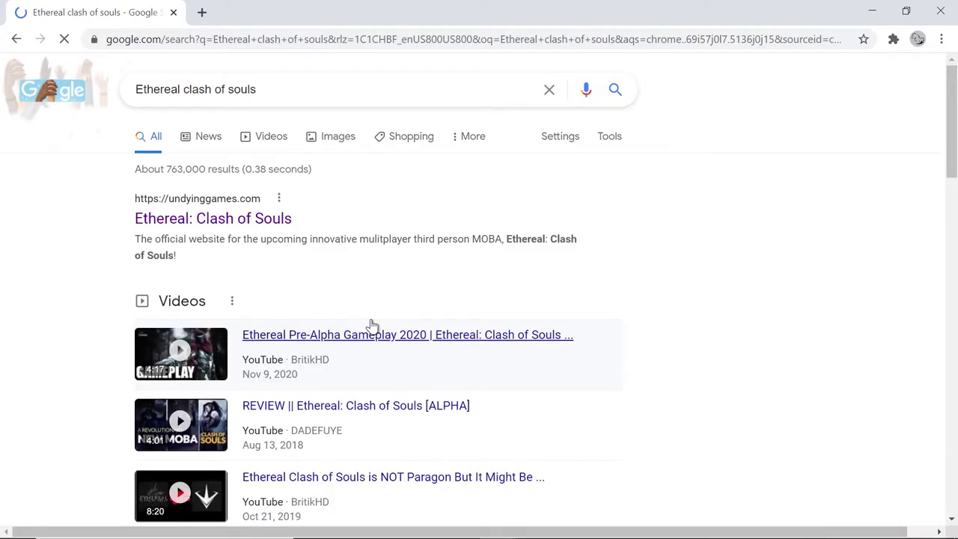
{"action": "left_click", "coordinate": [332, 144]}
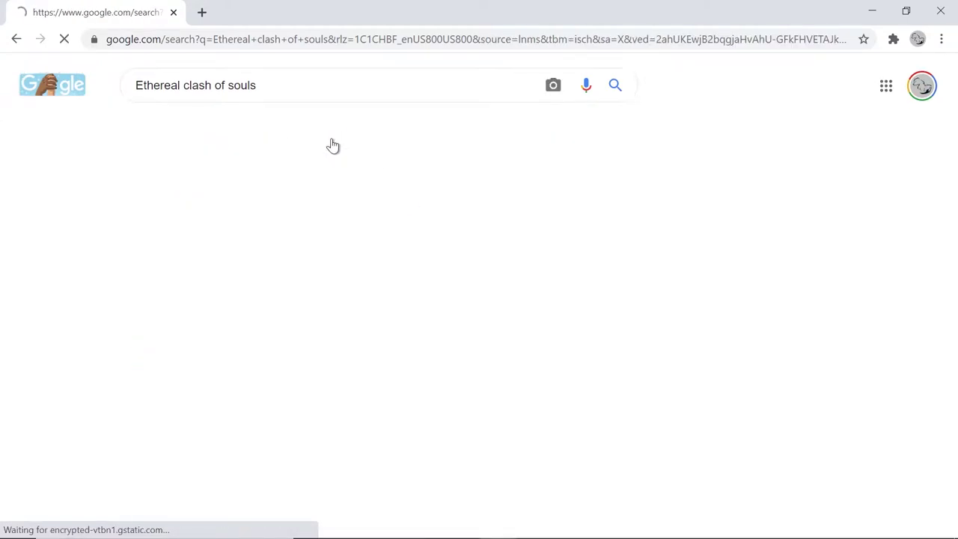
{"action": "scroll", "coordinate": [402, 312], "scroll_direction": "down", "scroll_amount": 2}
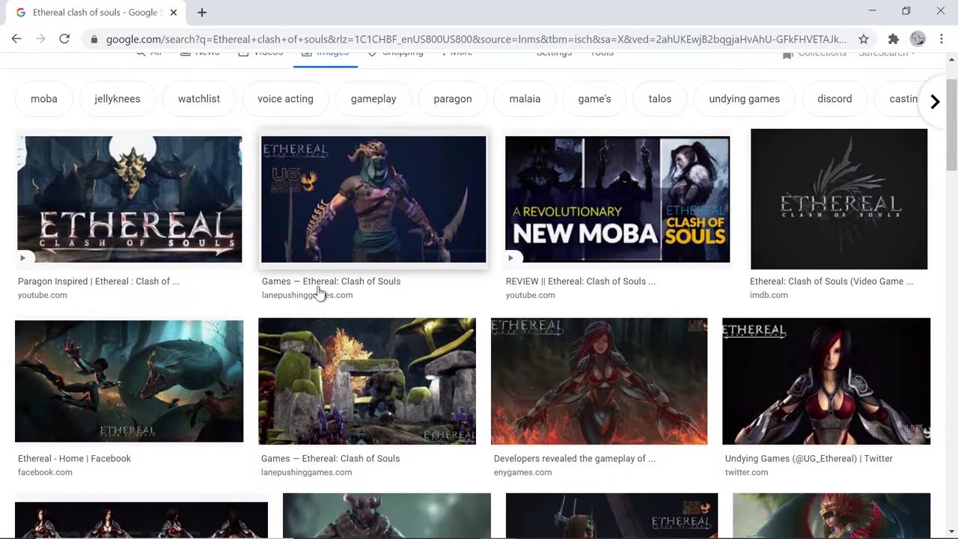
{"action": "scroll", "coordinate": [579, 402], "scroll_direction": "down", "scroll_amount": 2}
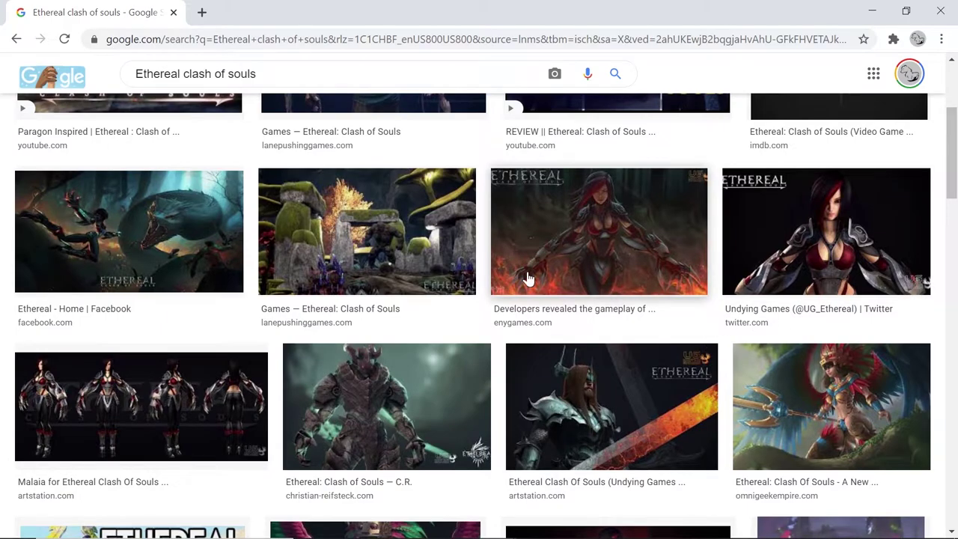
{"action": "scroll", "coordinate": [390, 482], "scroll_direction": "down", "scroll_amount": 6}
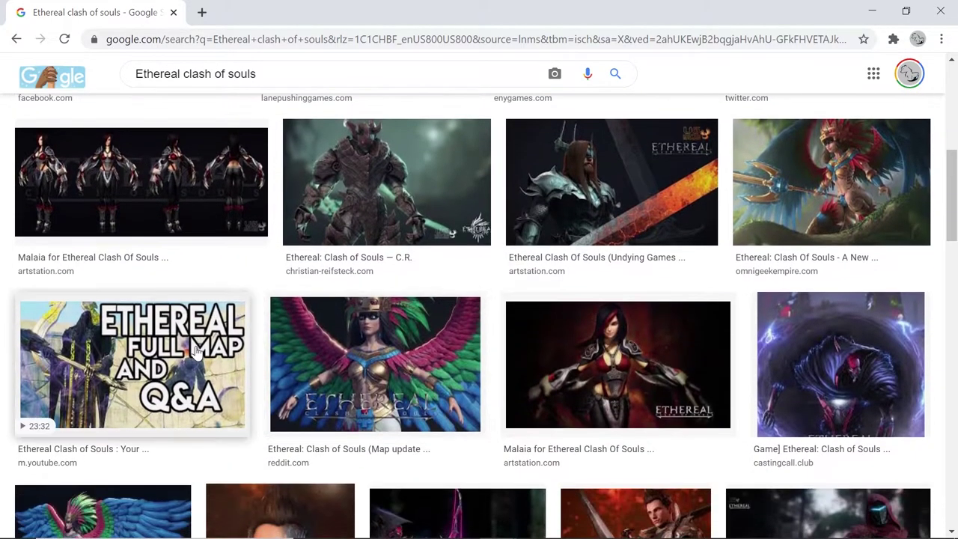
{"action": "scroll", "coordinate": [277, 302], "scroll_direction": "up", "scroll_amount": 10}
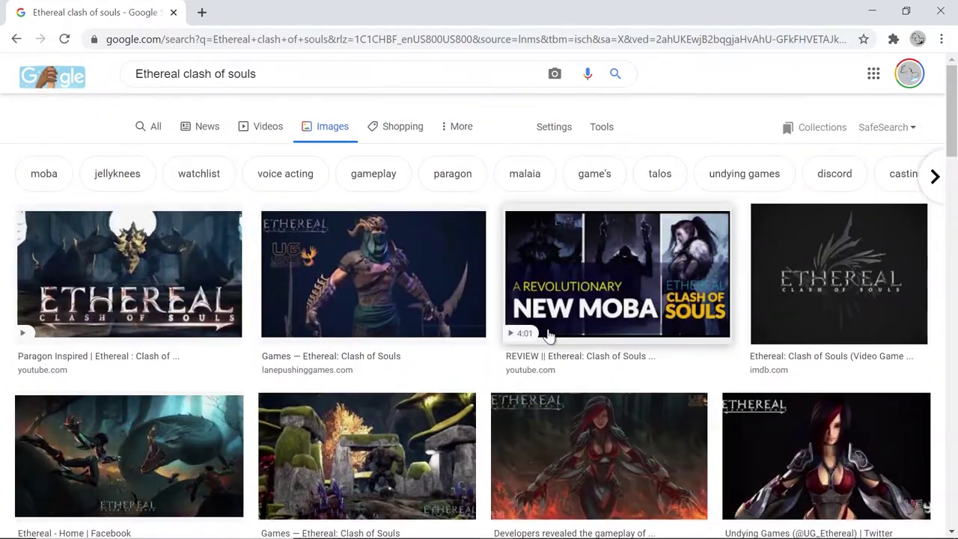
{"action": "left_click", "coordinate": [173, 12]}
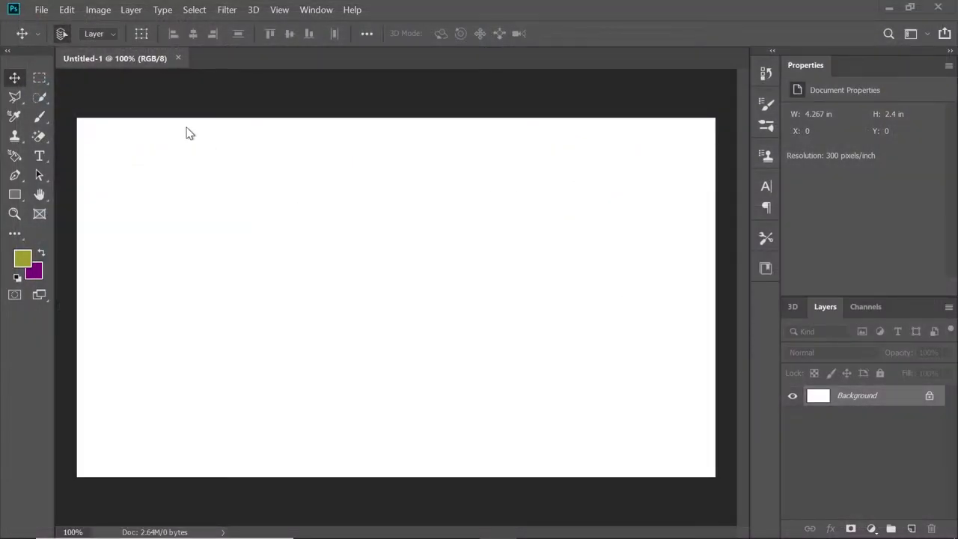
Save the blank document as Dante Thumb.psd in the Tools folder
{"action": "left_click", "coordinate": [41, 9]}
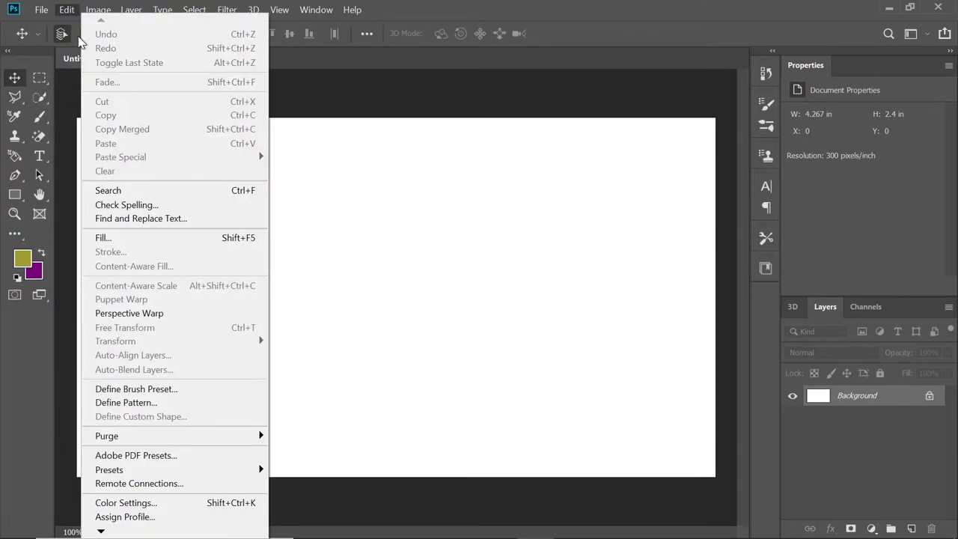
{"action": "left_click", "coordinate": [111, 78]}
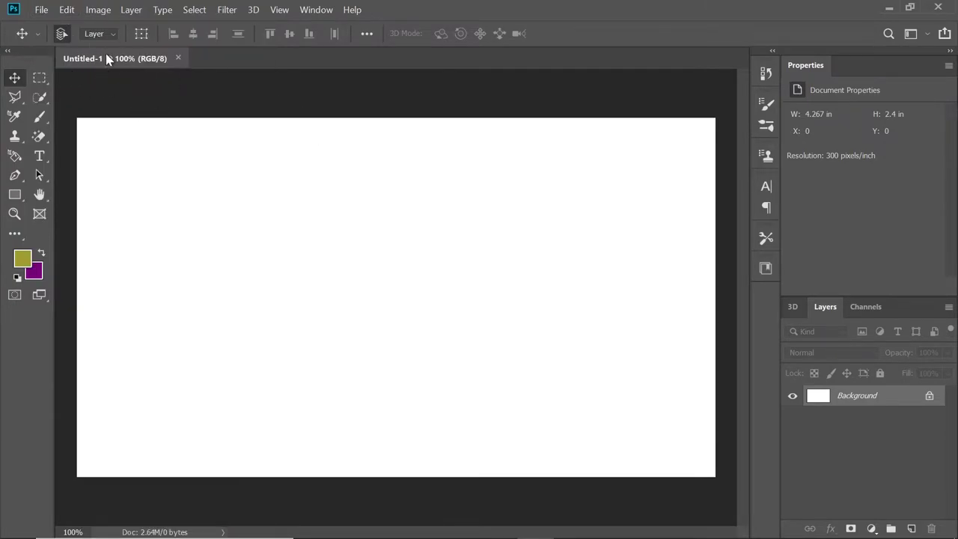
{"action": "left_click", "coordinate": [42, 9]}
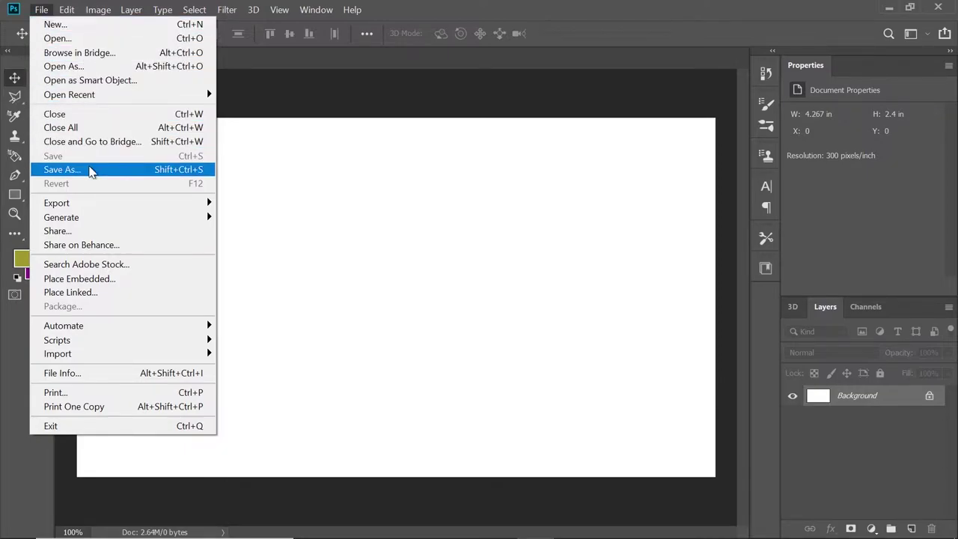
{"action": "left_click", "coordinate": [88, 169]}
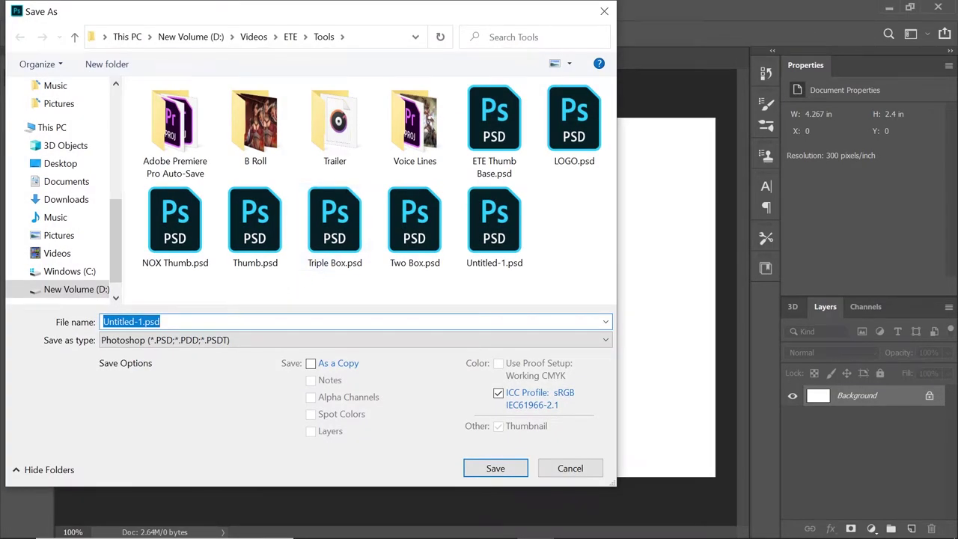
{"action": "type", "text": "Dante Thumb"}
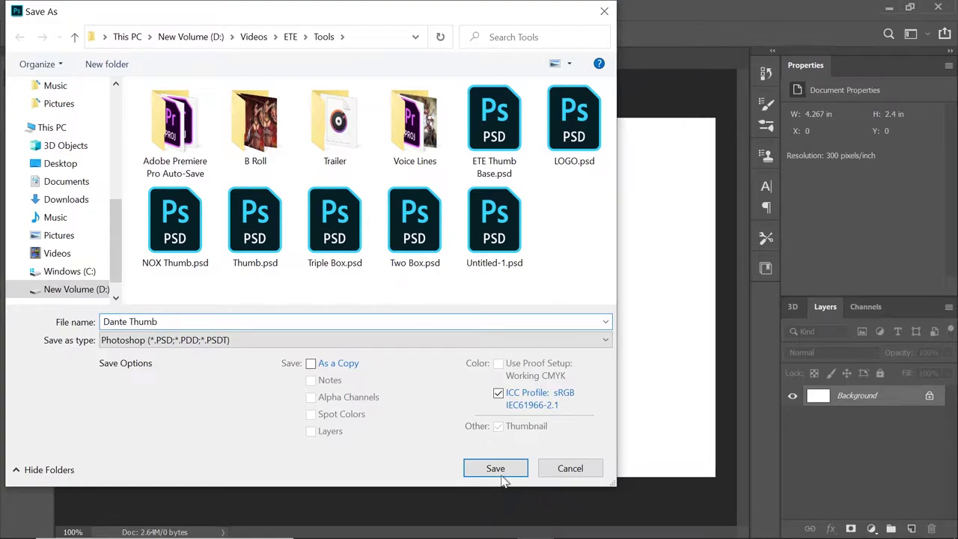
{"action": "left_click", "coordinate": [500, 473]}
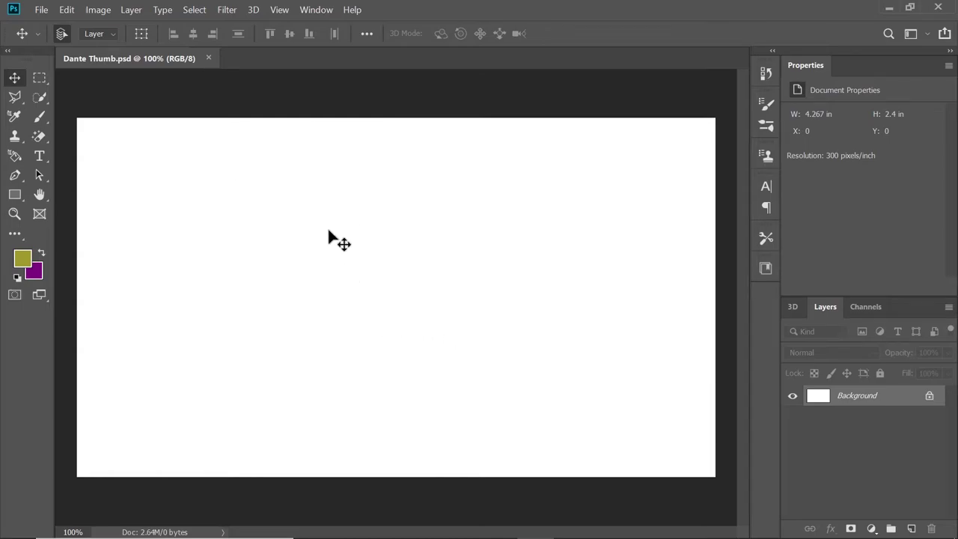
Open Zuria-Realm of Transmutation.jpg from Videos > clips > Ethereal > Realm
{"action": "left_click", "coordinate": [41, 10]}
{"action": "left_click", "coordinate": [63, 39]}
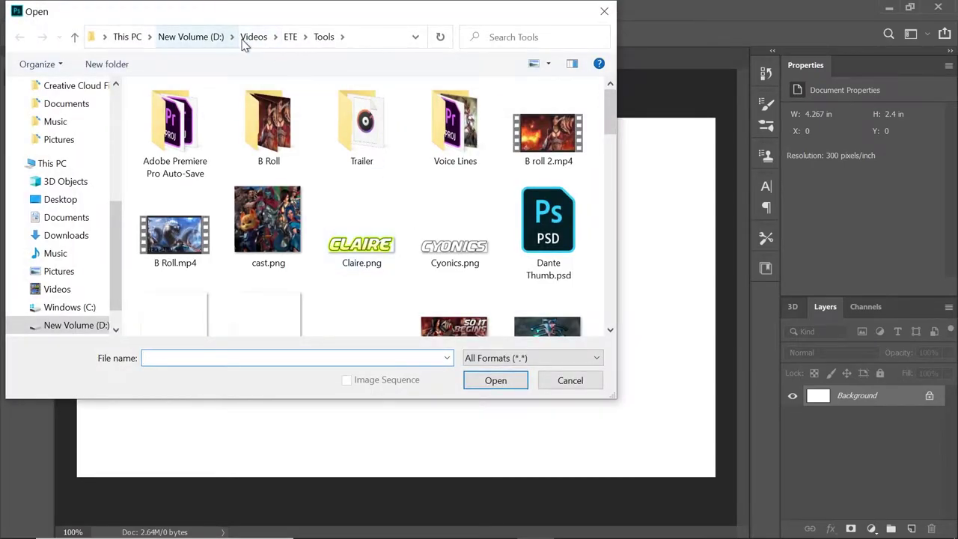
{"action": "left_click", "coordinate": [253, 38]}
{"action": "double_click", "coordinate": [460, 108]}
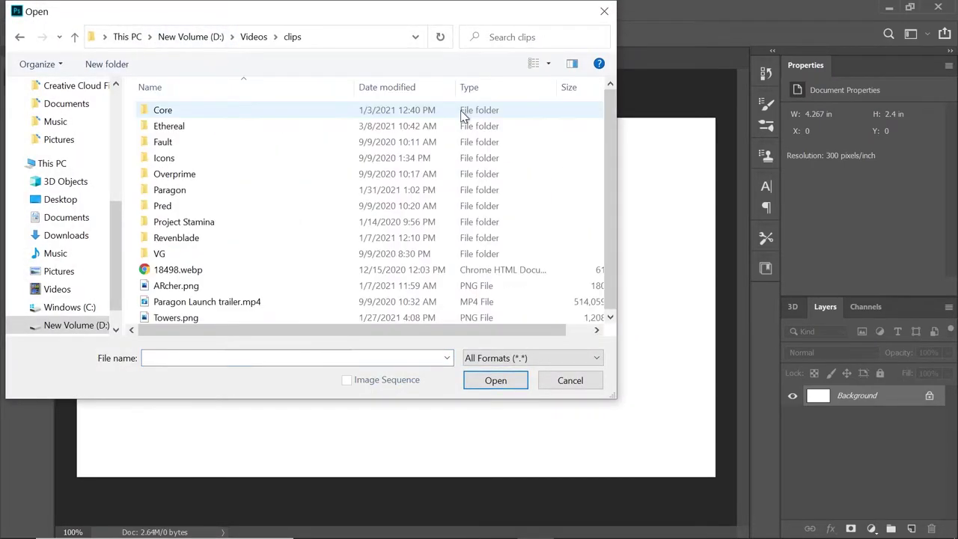
{"action": "double_click", "coordinate": [166, 126]}
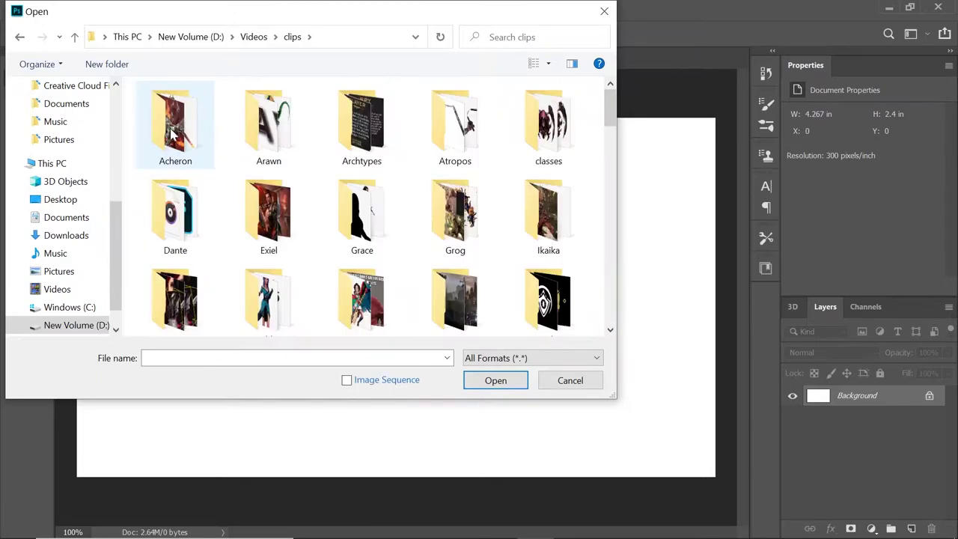
{"action": "scroll", "coordinate": [359, 228], "scroll_direction": "down", "scroll_amount": 5}
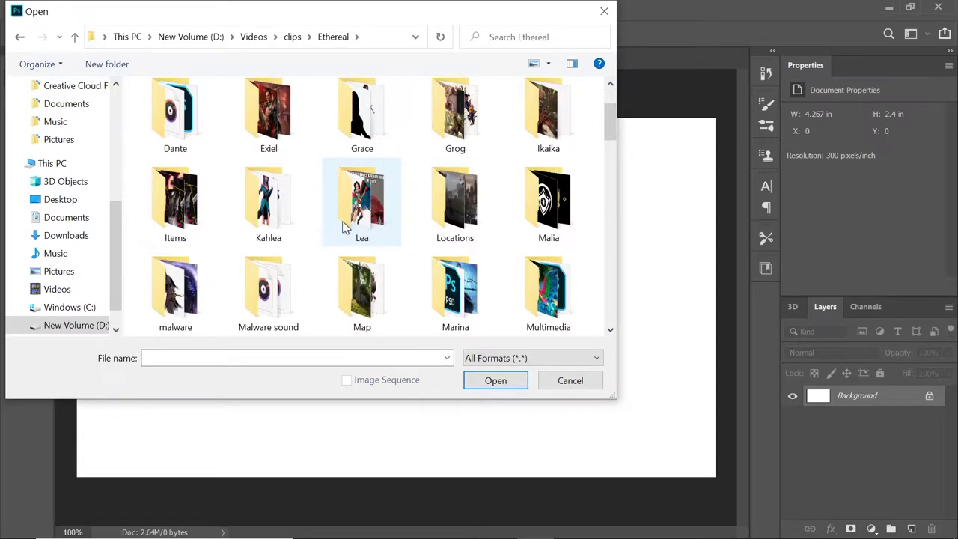
{"action": "scroll", "coordinate": [371, 269], "scroll_direction": "down", "scroll_amount": 2}
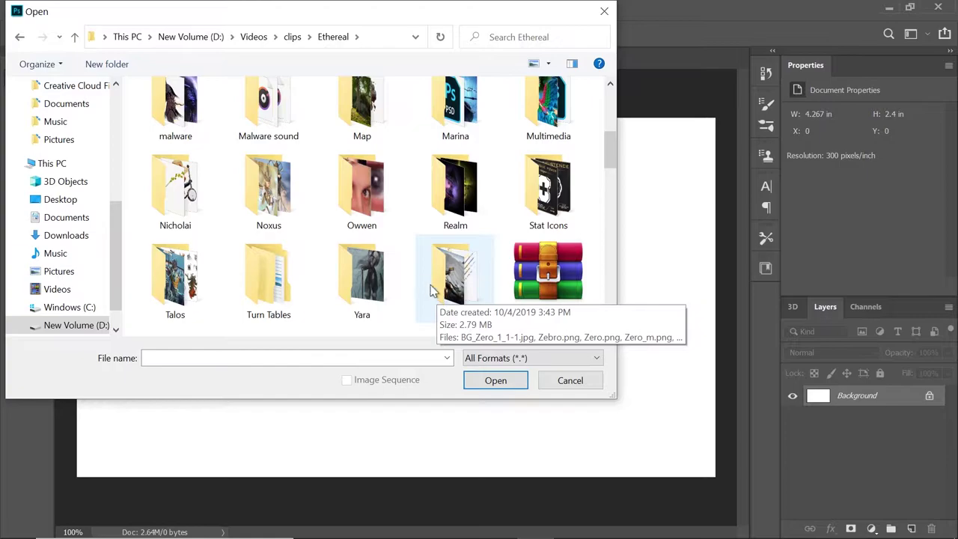
{"action": "double_click", "coordinate": [455, 187]}
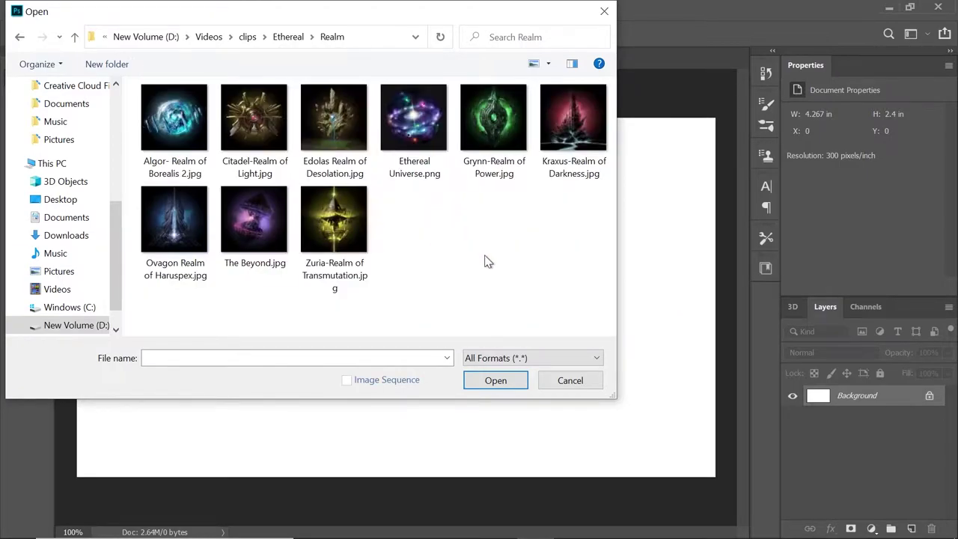
{"action": "double_click", "coordinate": [357, 231]}
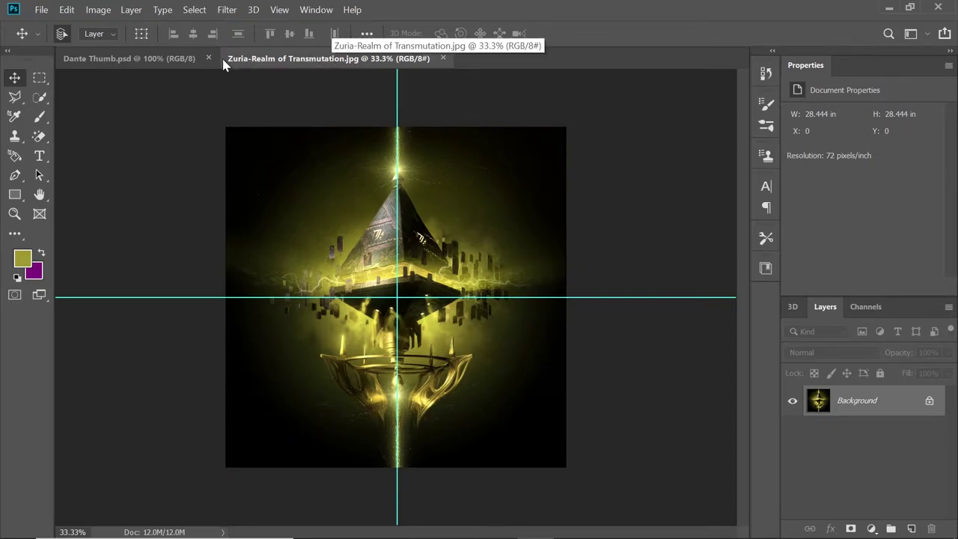
Drag the Zuria pyramid image onto the Dante Thumb canvas as Layer 1
{"action": "left_click", "coordinate": [134, 62]}
{"action": "left_click", "coordinate": [283, 60]}
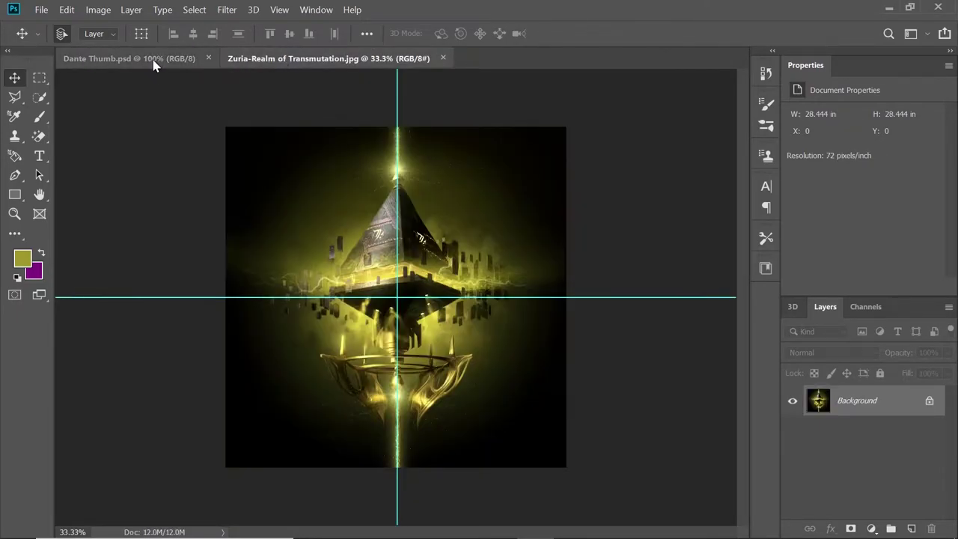
{"action": "left_click", "coordinate": [120, 60]}
{"action": "left_click", "coordinate": [314, 61]}
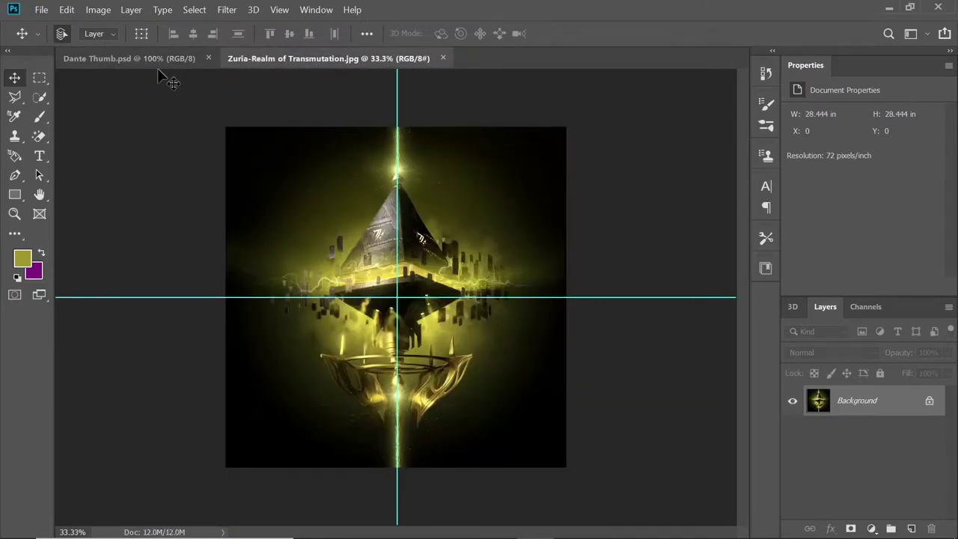
{"action": "left_click", "coordinate": [132, 60]}
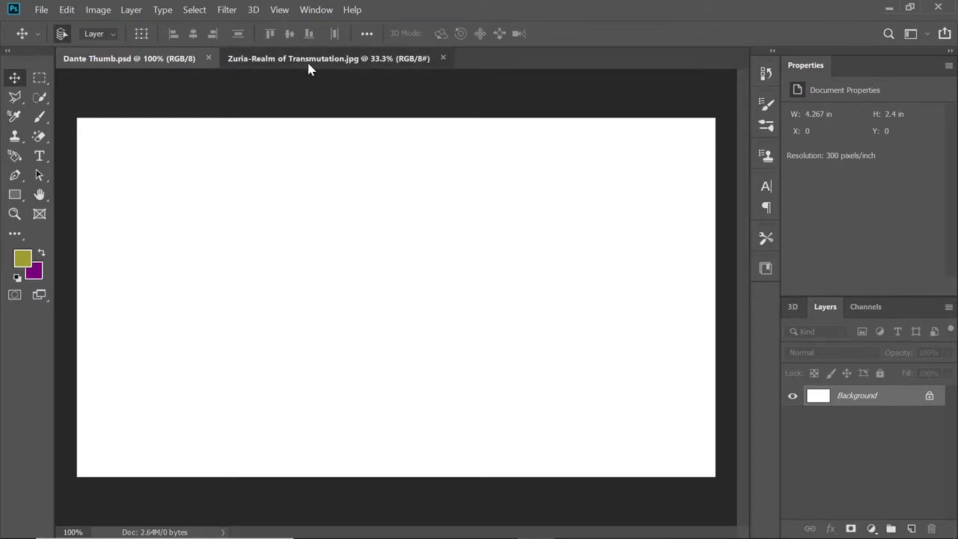
{"action": "left_click", "coordinate": [310, 65]}
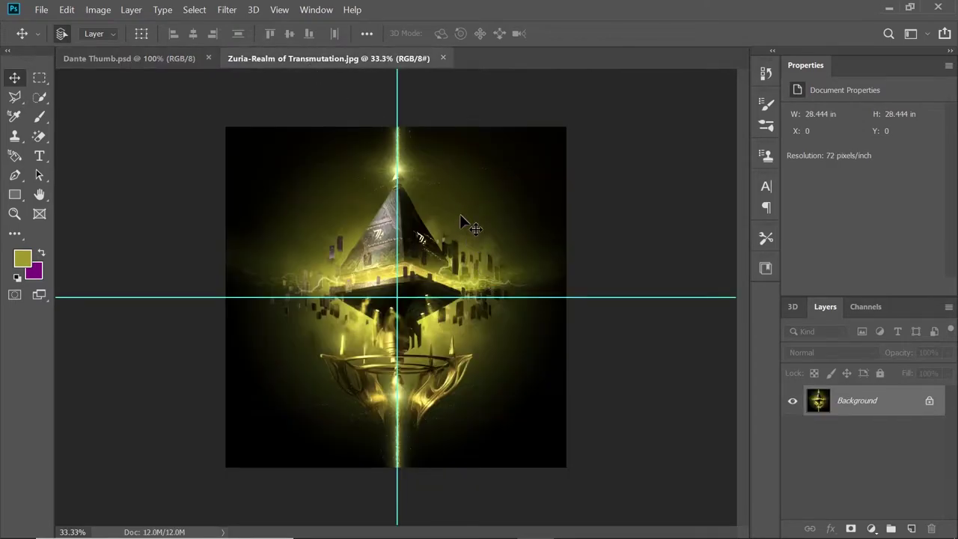
{"action": "left_click_drag", "start_coordinate": [462, 217], "coordinate": [222, 112]}
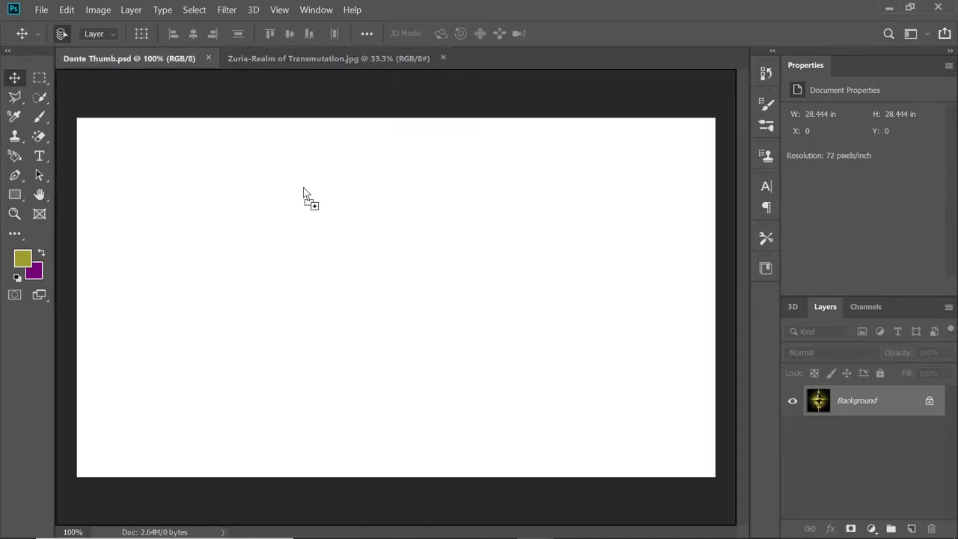
{"action": "left_click_drag", "start_coordinate": [357, 257], "coordinate": [418, 299]}
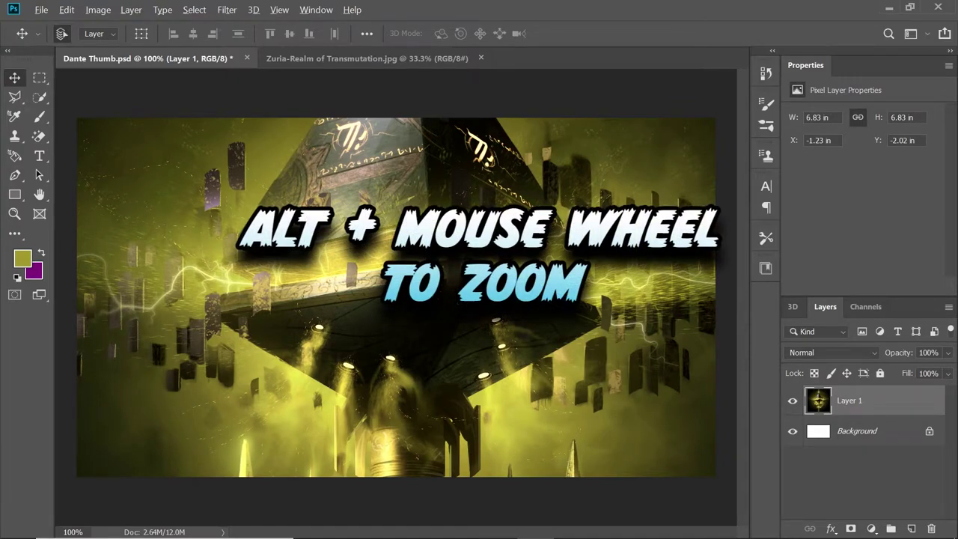
{"action": "scroll", "coordinate": [396, 298], "scroll_direction": "down", "scroll_amount": 5}
Free-transform Layer 1, scaling the pyramid image down to about 81% and moving it
{"action": "scroll", "coordinate": [397, 299], "scroll_direction": "up", "scroll_amount": 5}
{"action": "scroll", "coordinate": [397, 298], "scroll_direction": "down", "scroll_amount": 4}
{"action": "scroll", "coordinate": [453, 296], "scroll_direction": "up", "scroll_amount": 3}
{"action": "scroll", "coordinate": [454, 297], "scroll_direction": "down", "scroll_amount": 3}
{"action": "scroll", "coordinate": [458, 298], "scroll_direction": "up", "scroll_amount": 2}
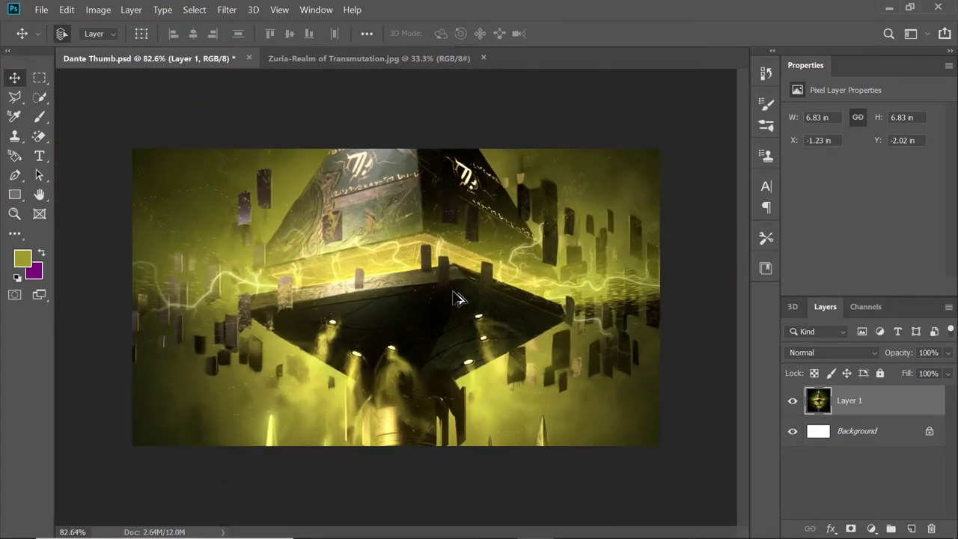
{"action": "scroll", "coordinate": [458, 298], "scroll_direction": "down", "scroll_amount": 4}
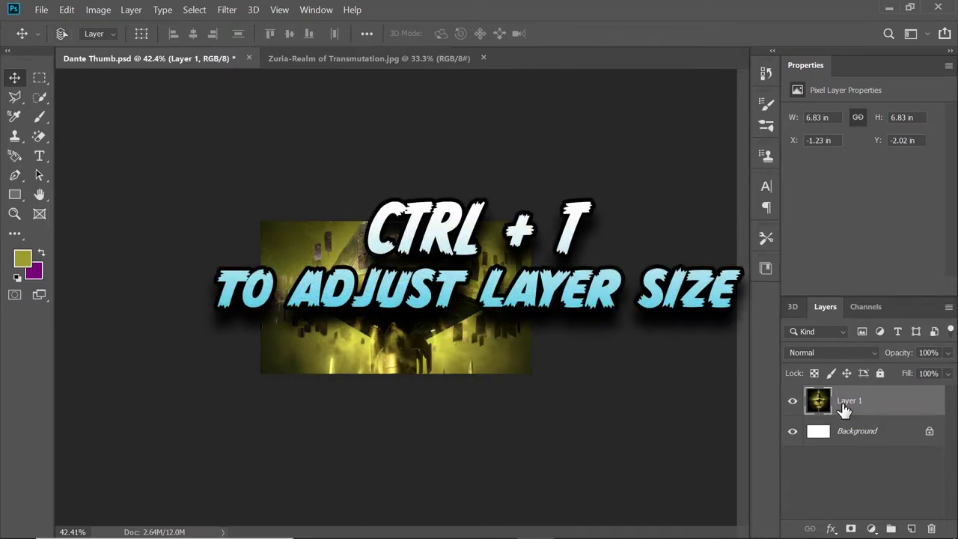
{"action": "key", "text": "ctrl+t"}
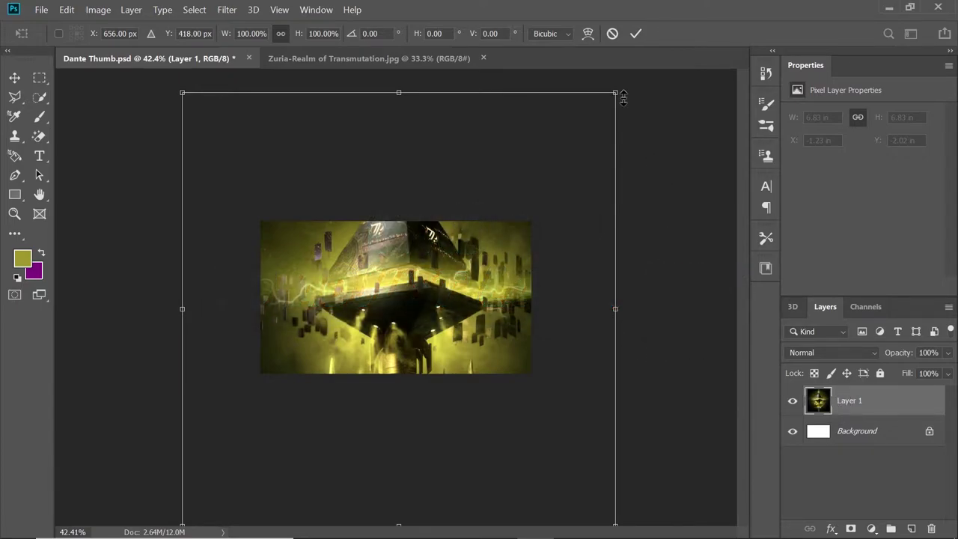
{"action": "left_click_drag", "start_coordinate": [617, 92], "coordinate": [576, 132]}
{"action": "left_click_drag", "start_coordinate": [438, 318], "coordinate": [480, 256]}
{"action": "left_click_drag", "start_coordinate": [625, 80], "coordinate": [624, 166]}
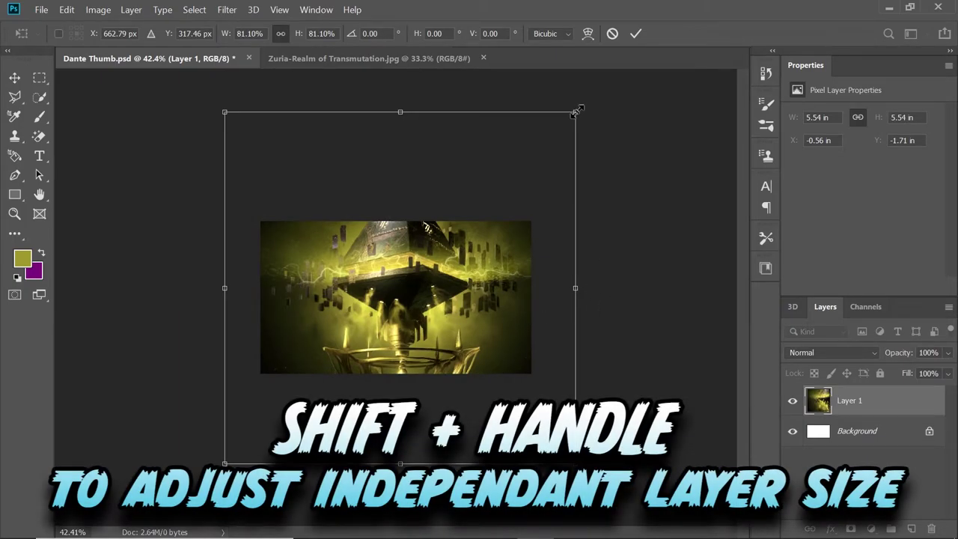
{"action": "left_click_drag", "start_coordinate": [576, 112], "coordinate": [592, 96]}
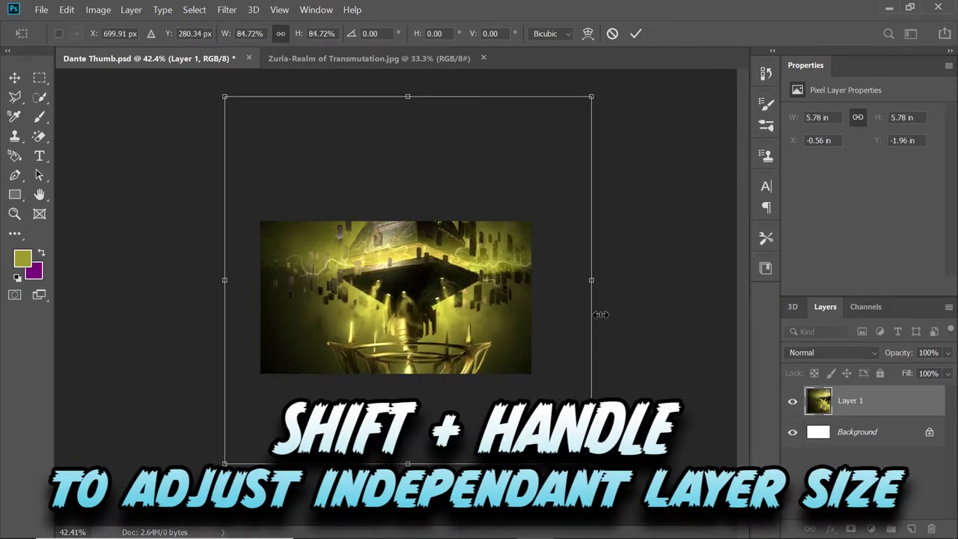
Undo the width squeeze, shift the layer down-right, and commit at 84.72% scale
{"action": "left_click_drag", "start_coordinate": [591, 282], "coordinate": [396, 284]}
{"action": "left_click_drag", "start_coordinate": [525, 292], "coordinate": [556, 307]}
{"action": "key", "text": "ctrl+z"}
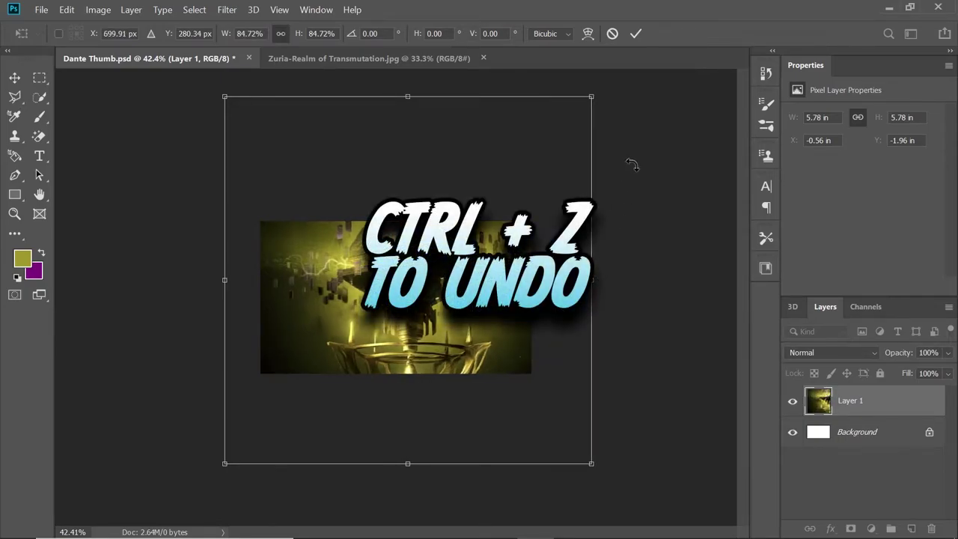
{"action": "left_click_drag", "start_coordinate": [423, 292], "coordinate": [448, 323]}
{"action": "left_click", "coordinate": [636, 36]}
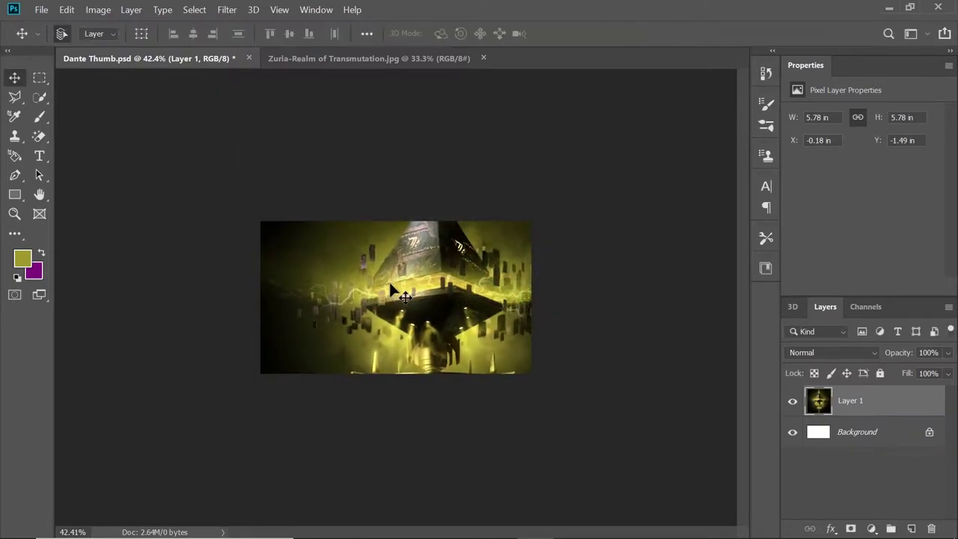
Pick the Rectangle tool from the toolbar after browsing the Window menu and Edit Toolbar
{"action": "scroll", "coordinate": [392, 294], "scroll_direction": "up", "scroll_amount": 5}
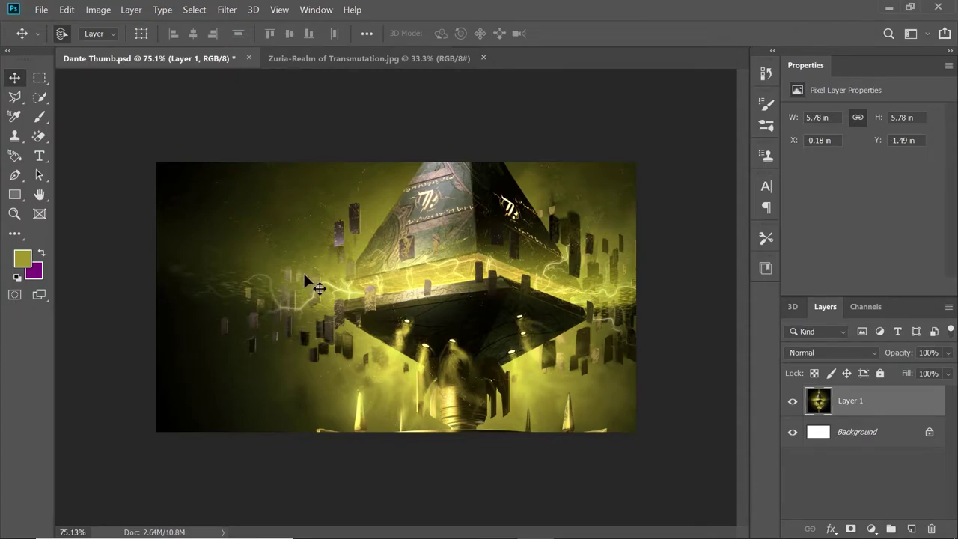
{"action": "left_click", "coordinate": [313, 10]}
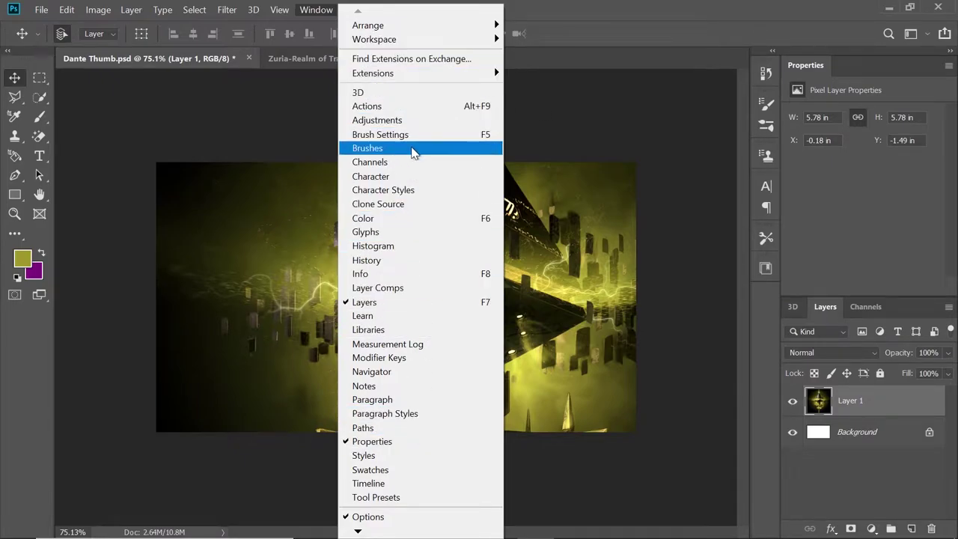
{"action": "left_click", "coordinate": [554, 120]}
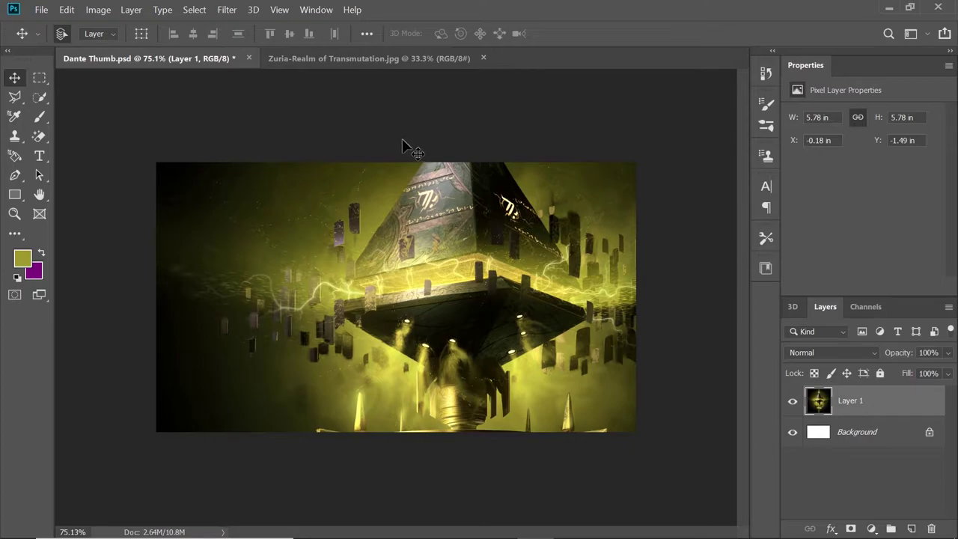
{"action": "left_click", "coordinate": [13, 238]}
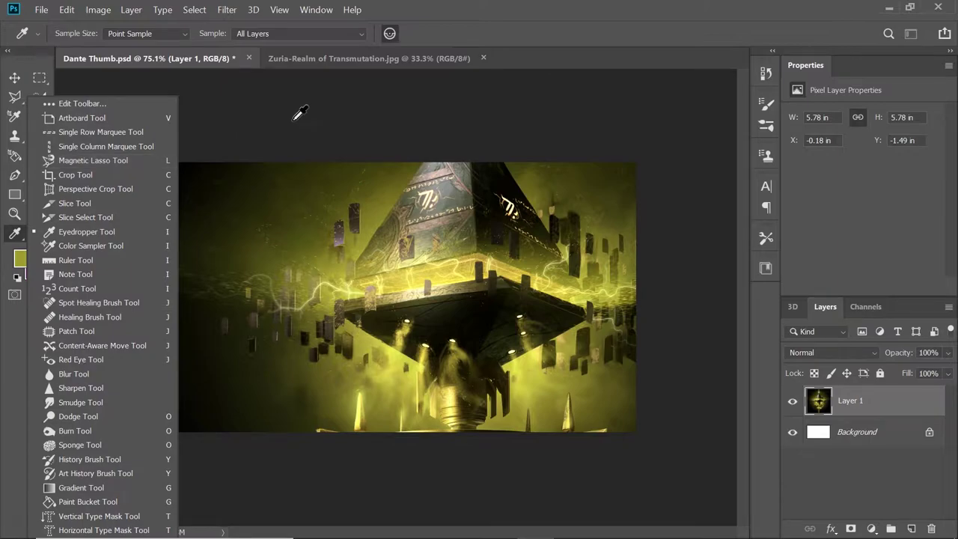
{"action": "left_click", "coordinate": [16, 79]}
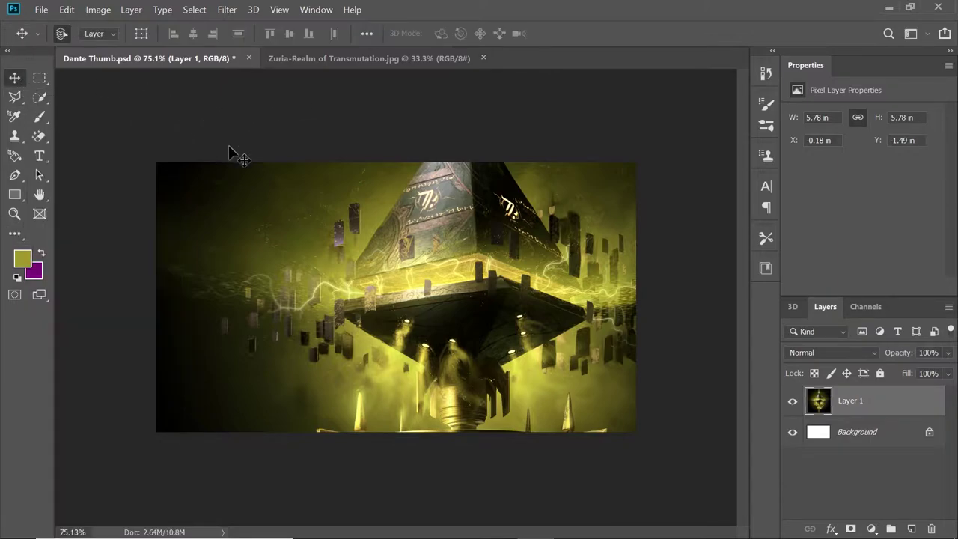
{"action": "left_click", "coordinate": [15, 195]}
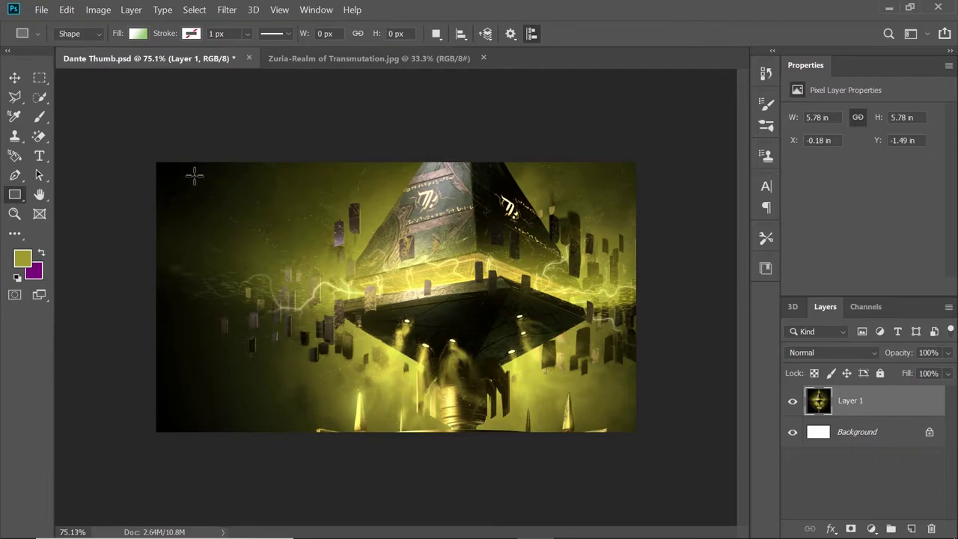
Draw a rectangle covering nearly the whole thumbnail, replacing its gradient fill with red
{"action": "left_click_drag", "start_coordinate": [167, 167], "coordinate": [630, 427]}
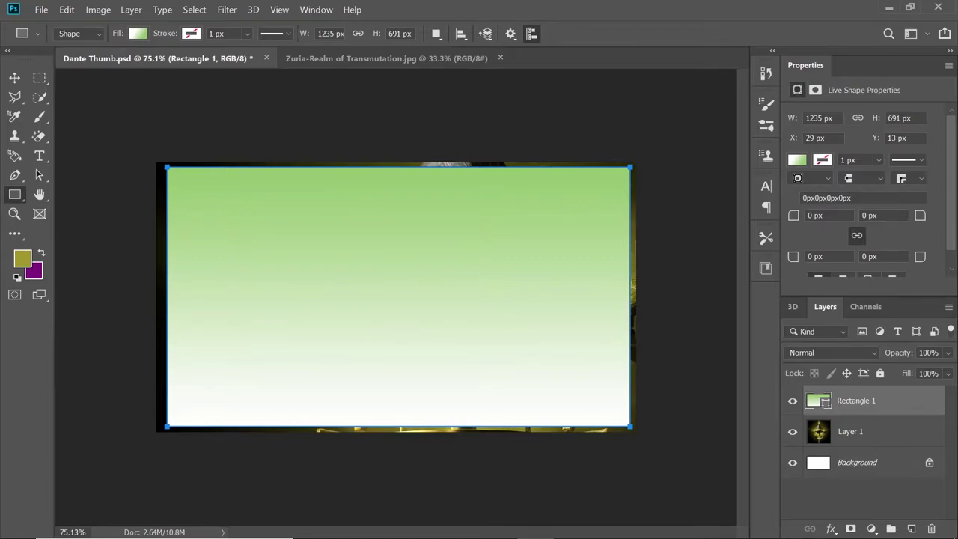
{"action": "left_click", "coordinate": [139, 35]}
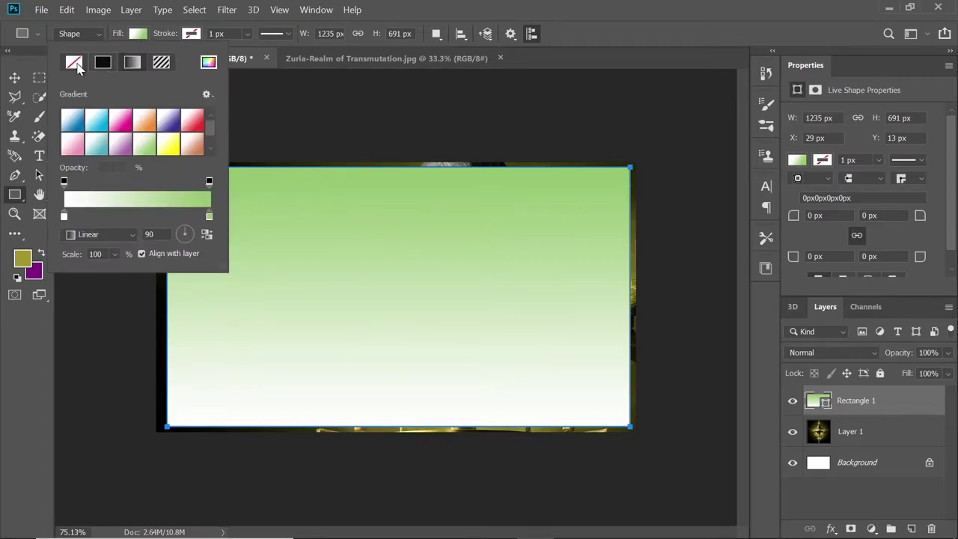
{"action": "left_click", "coordinate": [74, 64]}
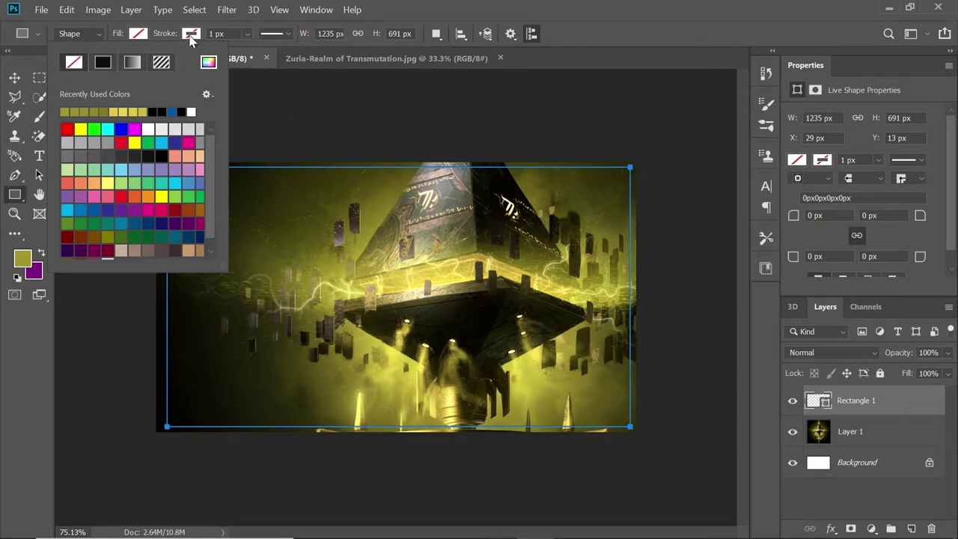
{"action": "left_click", "coordinate": [139, 35]}
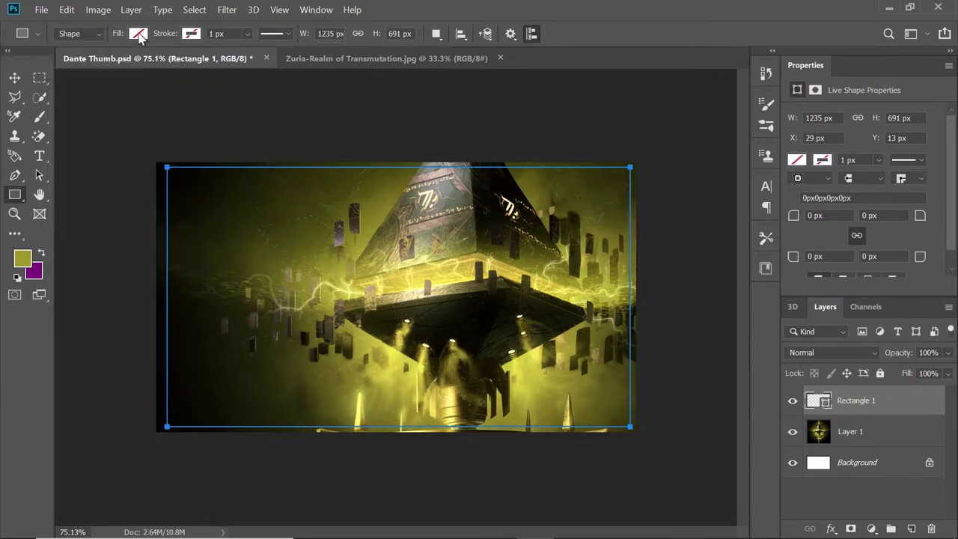
{"action": "left_click", "coordinate": [139, 34]}
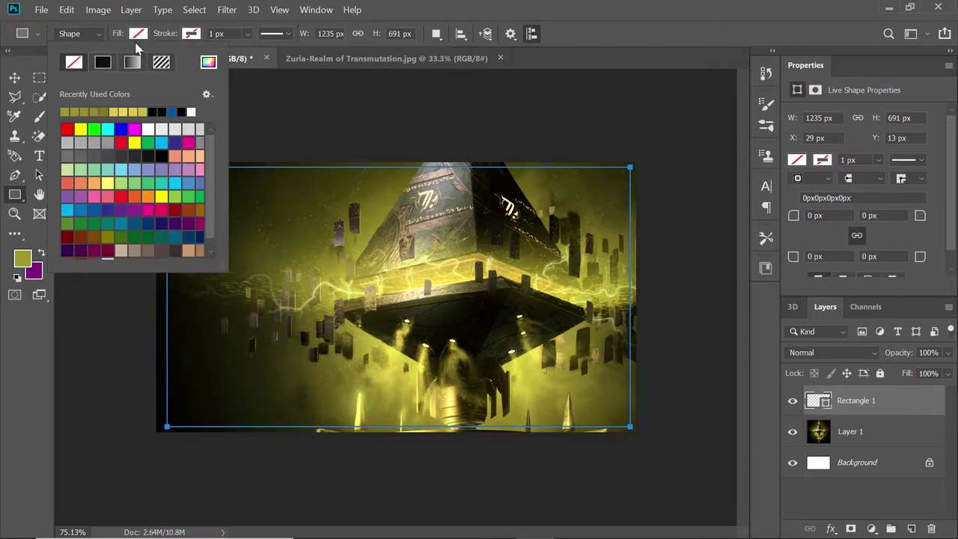
{"action": "left_click", "coordinate": [67, 128]}
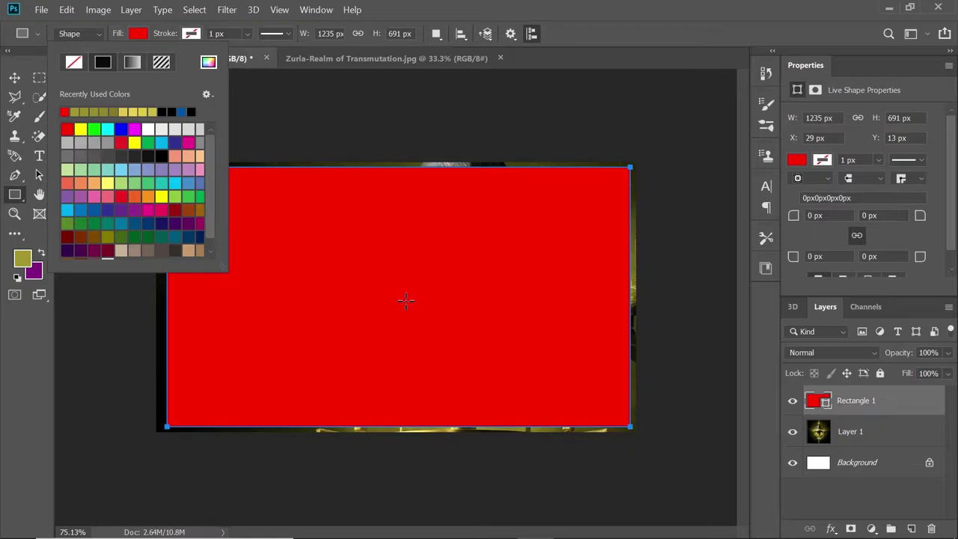
Give the rectangle a 20 px solid black stroke and set its fill to No Color
{"action": "left_click", "coordinate": [191, 33]}
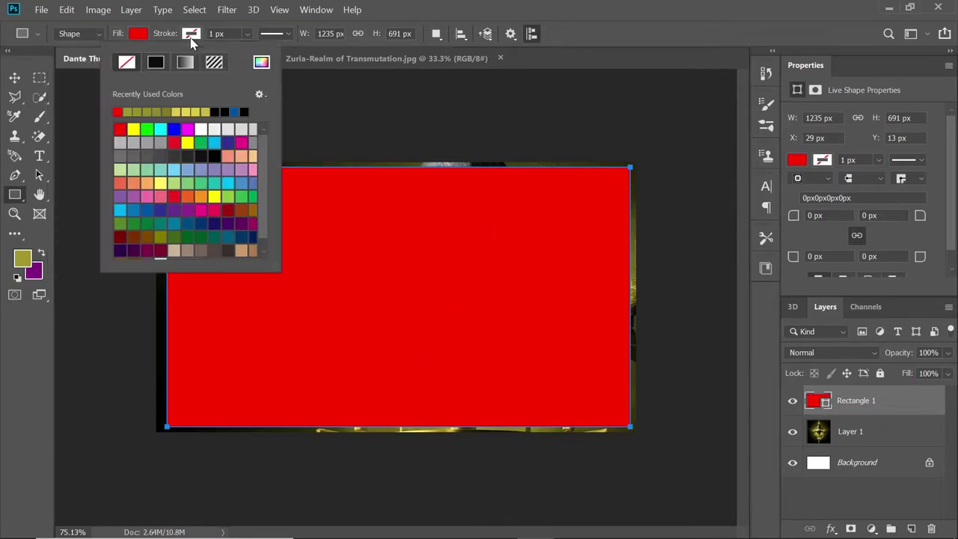
{"action": "left_click", "coordinate": [155, 65]}
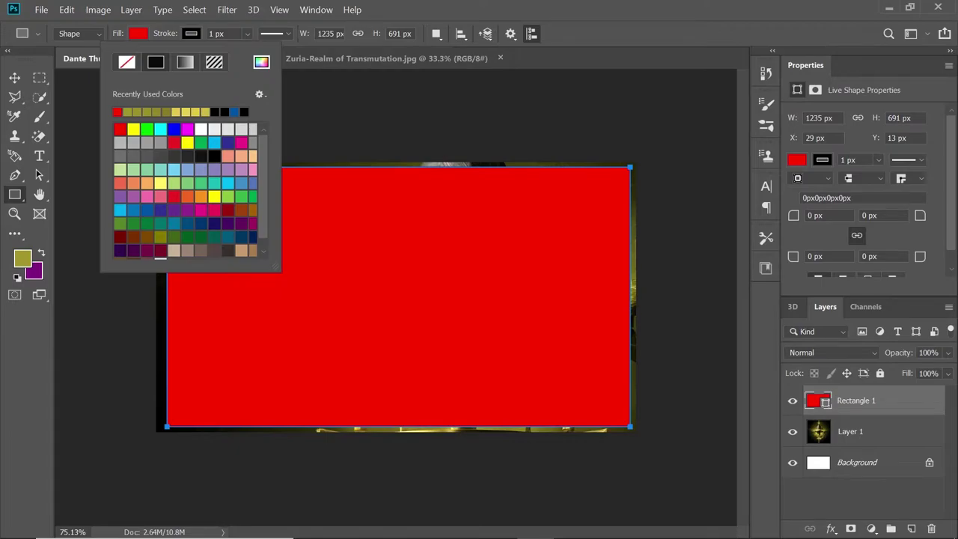
{"action": "left_click", "coordinate": [212, 33]}
{"action": "key", "text": "Return"}
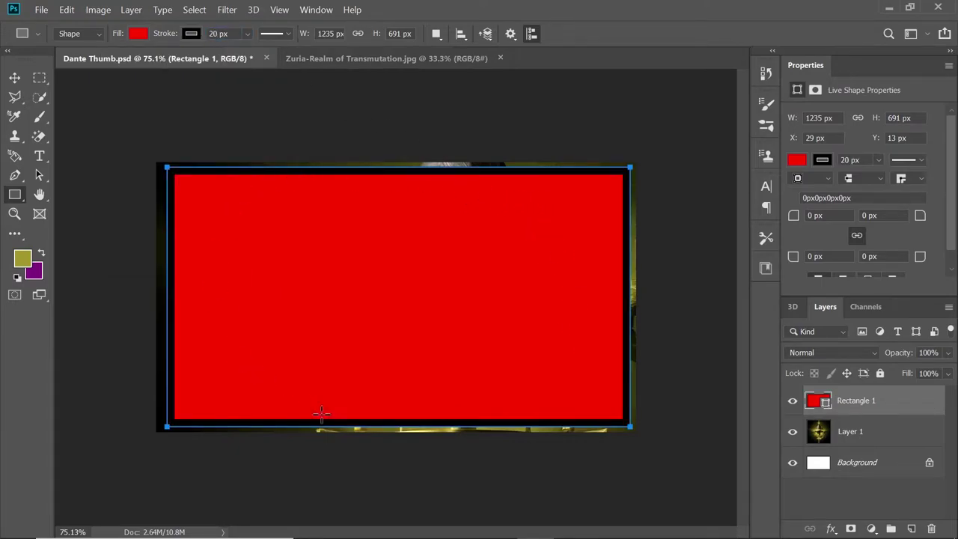
{"action": "left_click", "coordinate": [139, 34]}
{"action": "left_click", "coordinate": [73, 64]}
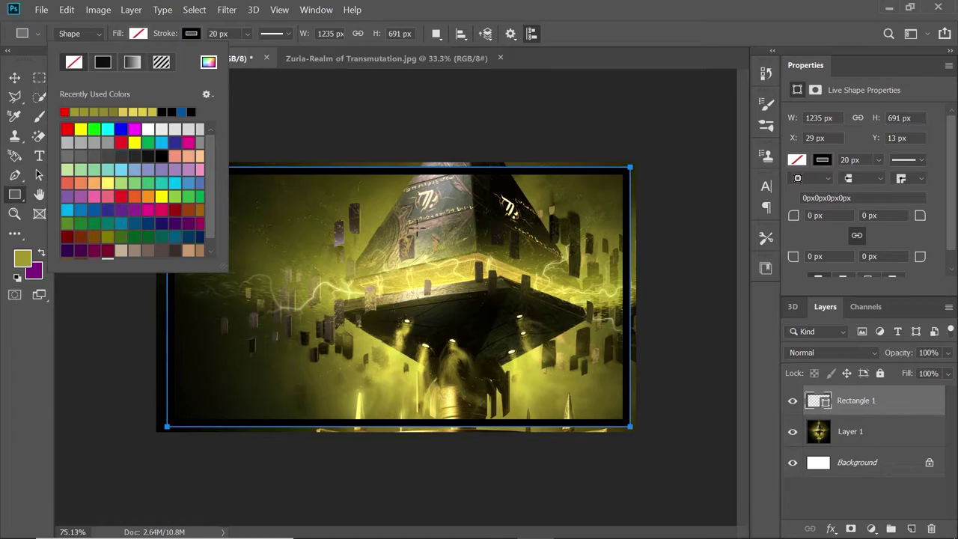
{"action": "left_click", "coordinate": [13, 79]}
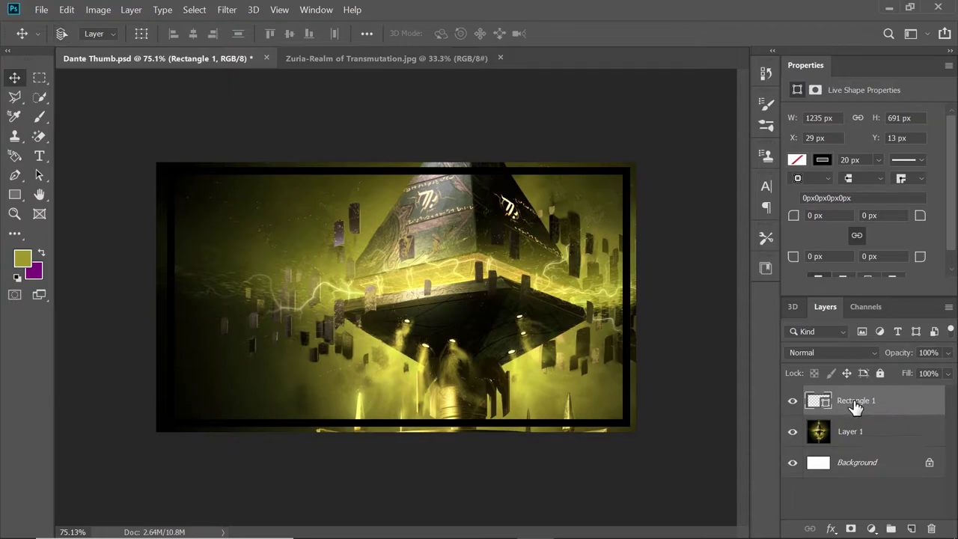
Free-transform Rectangle 1, stretching its sides out to the canvas edges
{"action": "key", "text": "ctrl+t"}
{"action": "left_click_drag", "start_coordinate": [627, 296], "coordinate": [636, 296]}
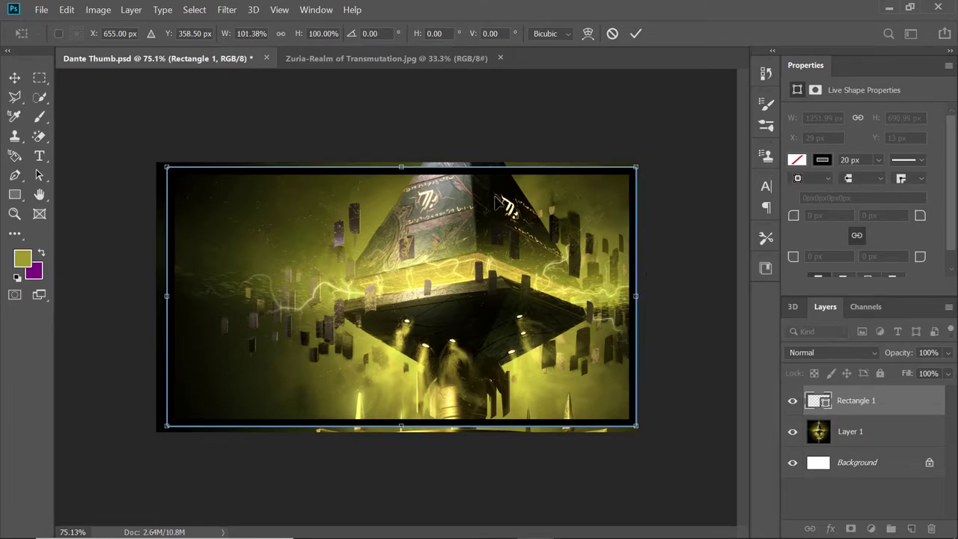
{"action": "left_click_drag", "start_coordinate": [402, 165], "coordinate": [403, 161]}
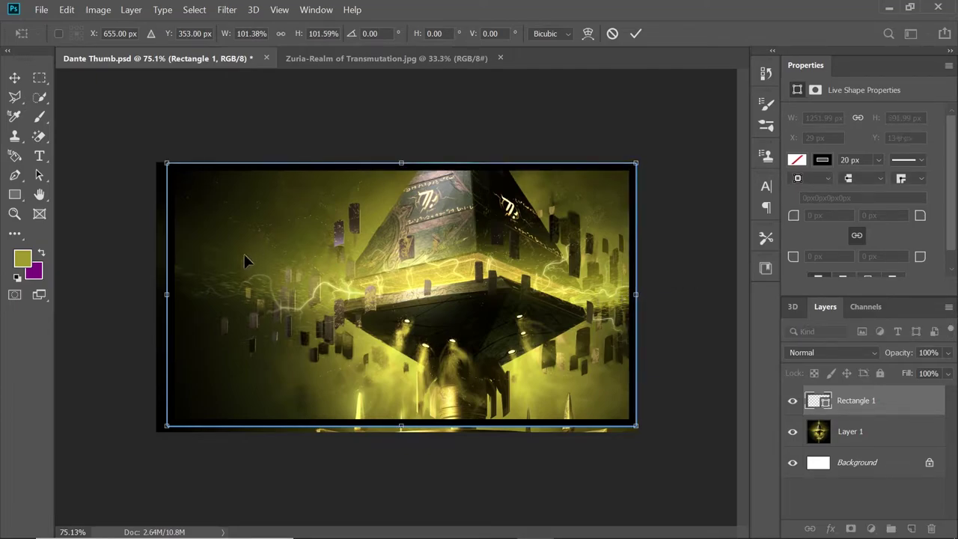
{"action": "left_click_drag", "start_coordinate": [166, 294], "coordinate": [159, 294]}
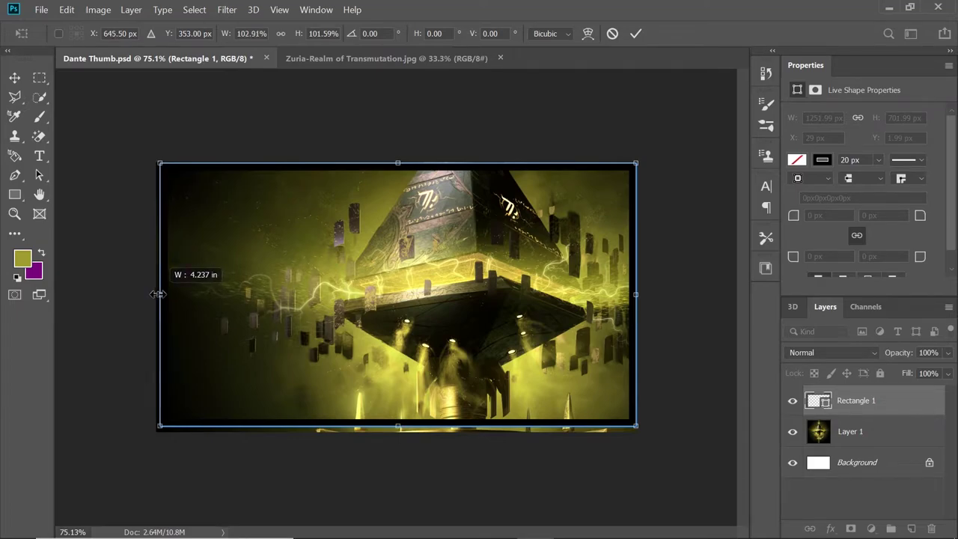
{"action": "left_click_drag", "start_coordinate": [398, 425], "coordinate": [401, 432]}
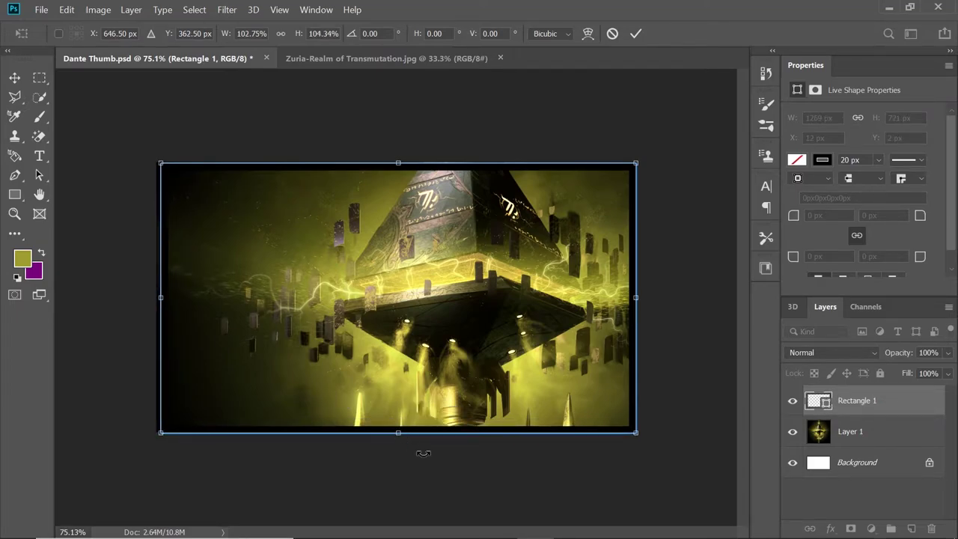
{"action": "left_click", "coordinate": [635, 34]}
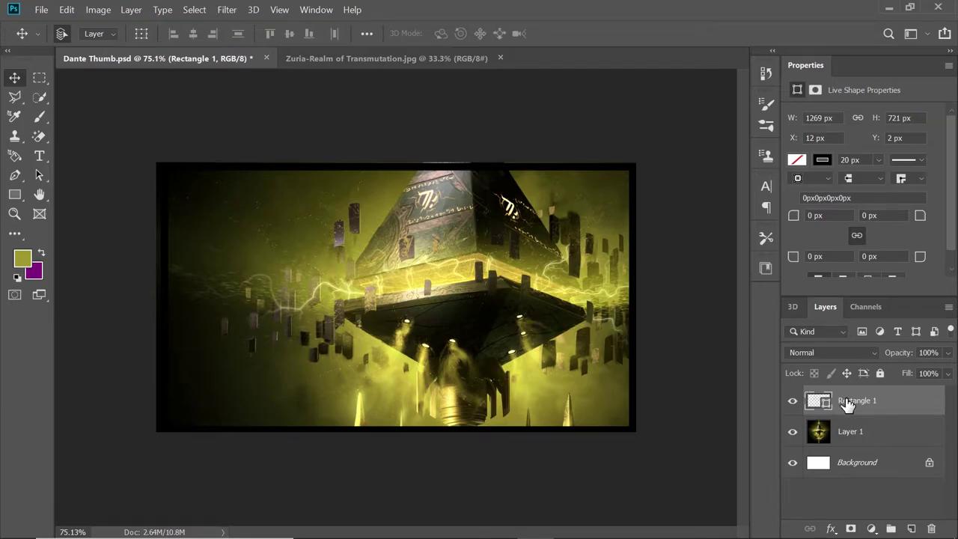
Raise the border's top edge to reach 1269 × 726 px, then select Layer 1
{"action": "key", "text": "ctrl+t"}
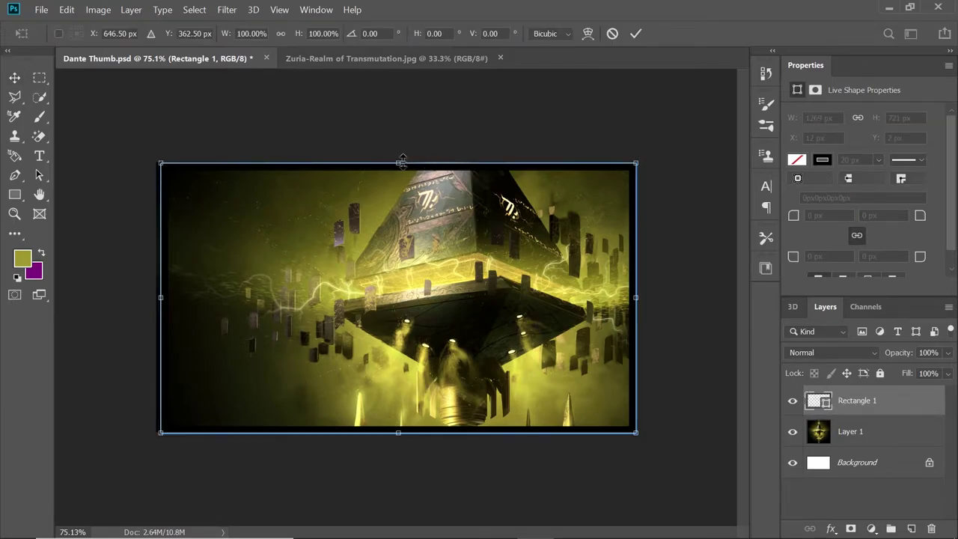
{"action": "left_click_drag", "start_coordinate": [401, 160], "coordinate": [402, 156]}
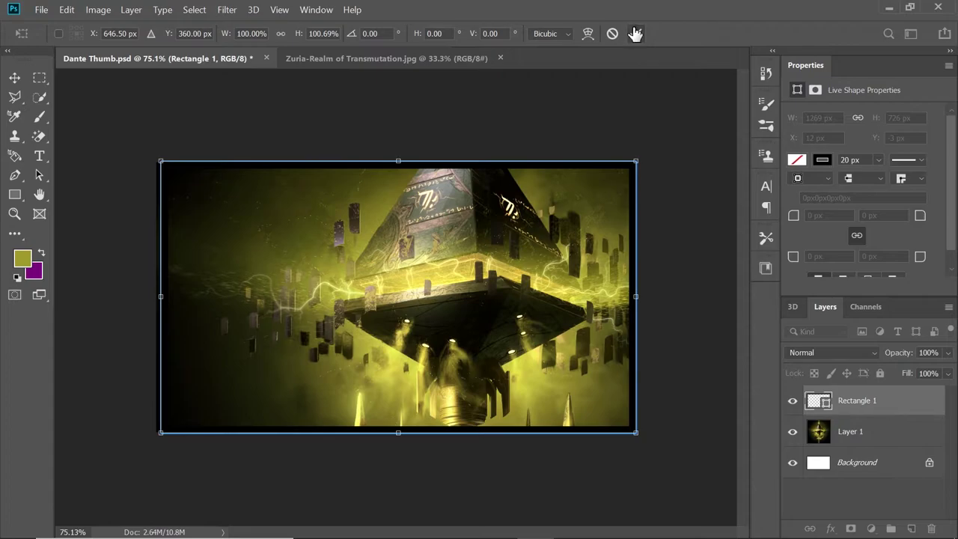
{"action": "left_click", "coordinate": [635, 33]}
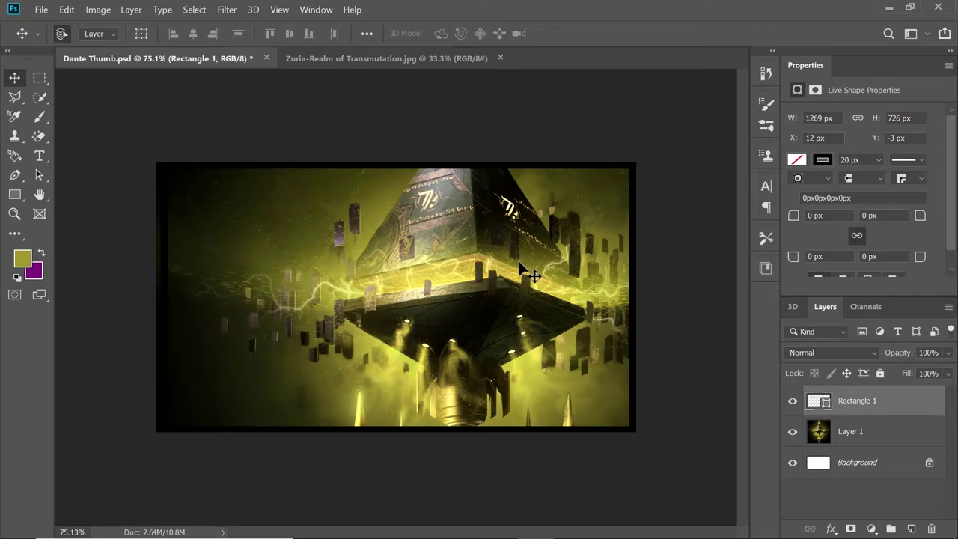
{"action": "left_click", "coordinate": [851, 438]}
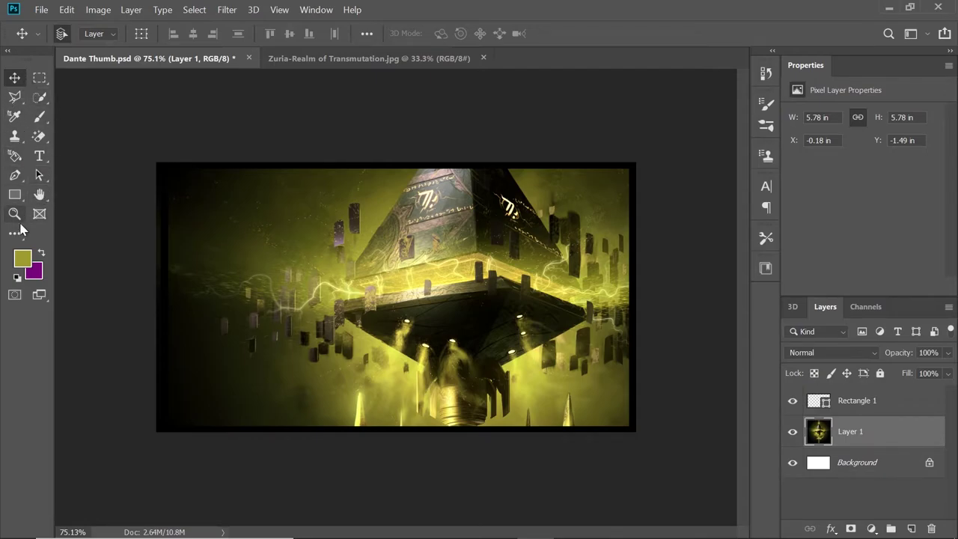
Switch to the Eyedropper Tool for sampling colours
{"action": "key", "text": "i"}
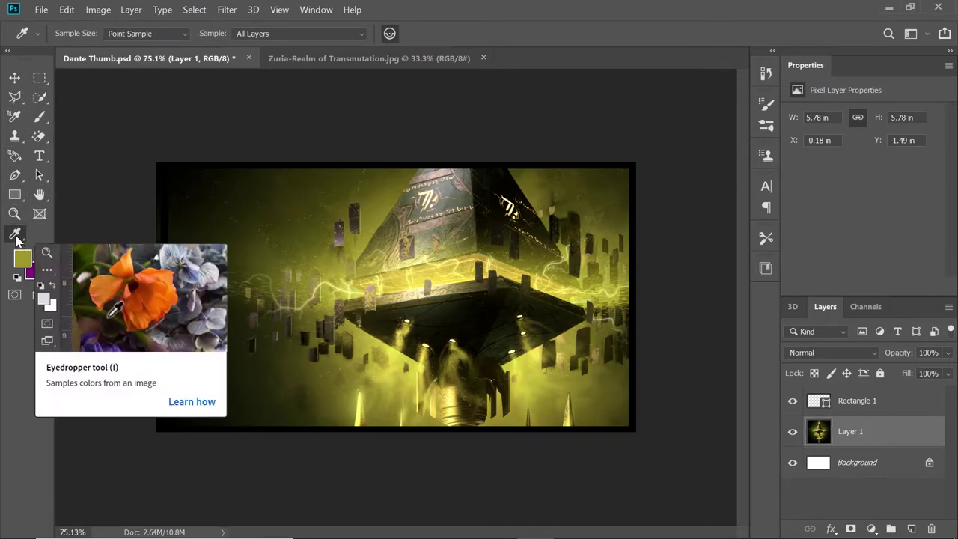
{"action": "right_click", "coordinate": [17, 238]}
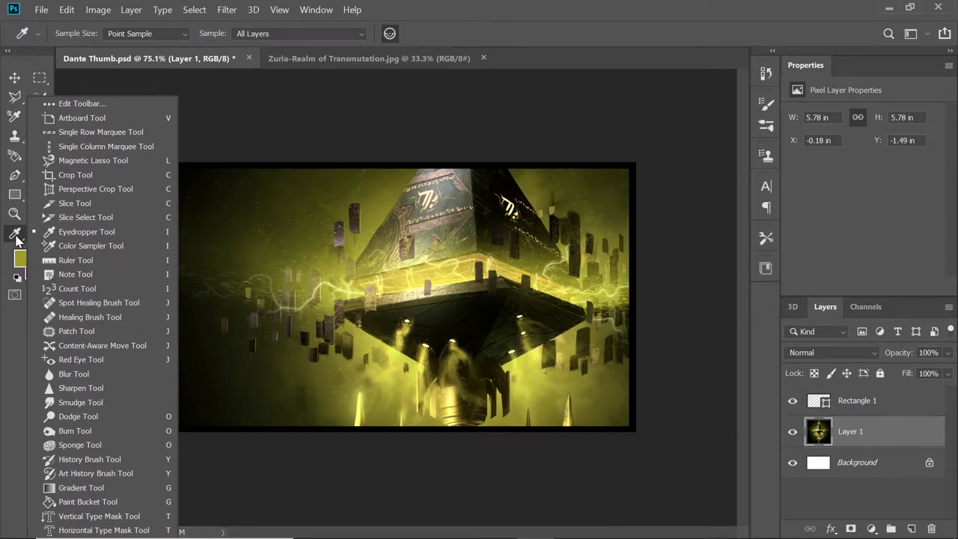
{"action": "left_click", "coordinate": [84, 237]}
{"action": "right_click", "coordinate": [17, 237]}
{"action": "left_click", "coordinate": [85, 232]}
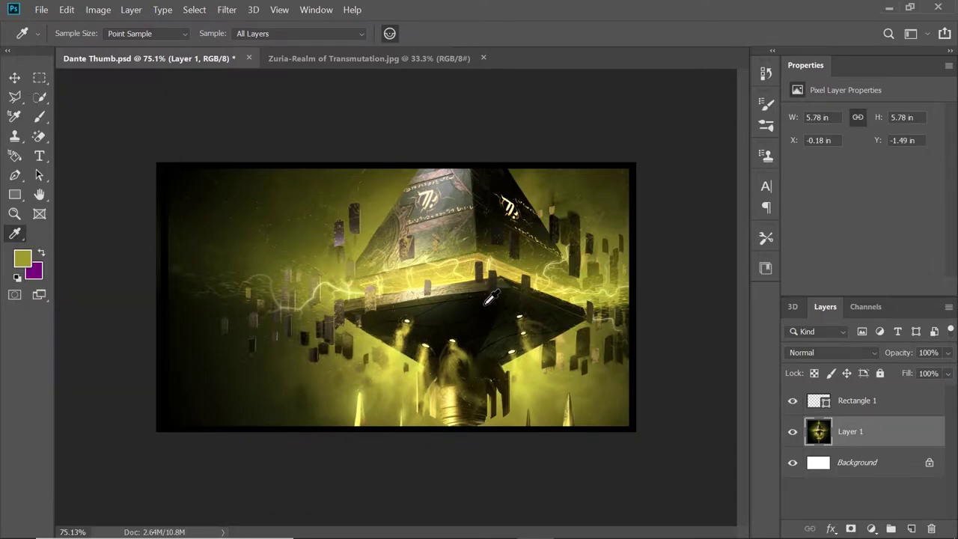
Sample an olive yellow from the pyramid image as foreground, then select Rectangle 1
{"action": "left_click", "coordinate": [397, 357]}
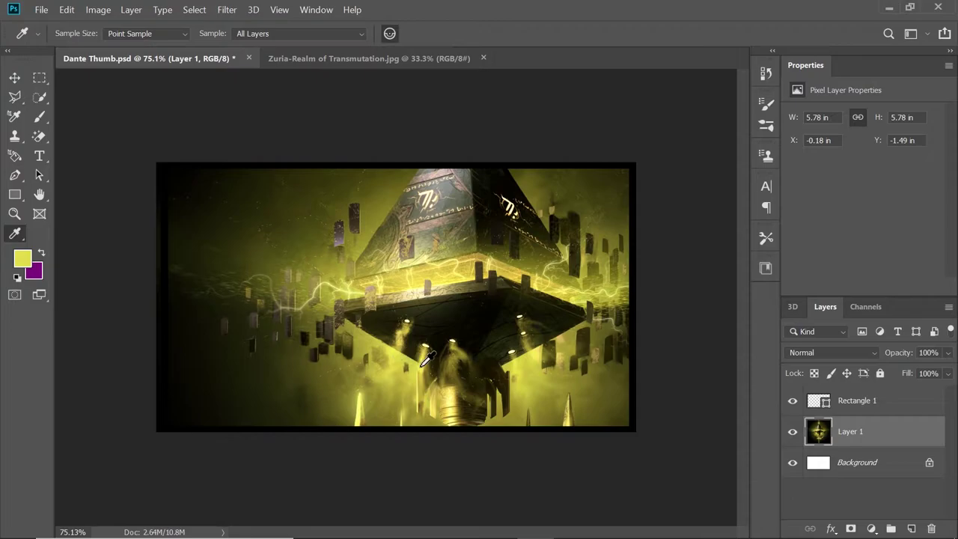
{"action": "left_click", "coordinate": [455, 364]}
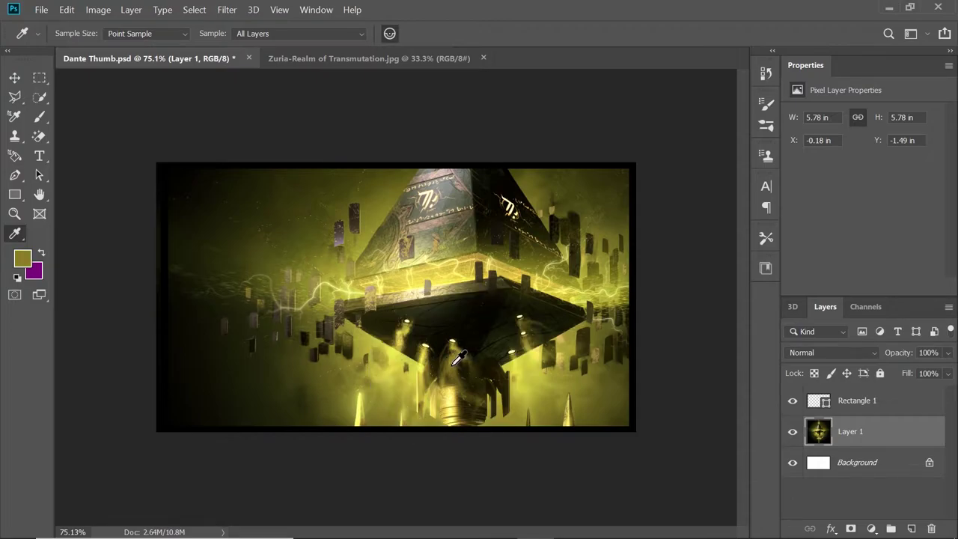
{"action": "left_click", "coordinate": [378, 214]}
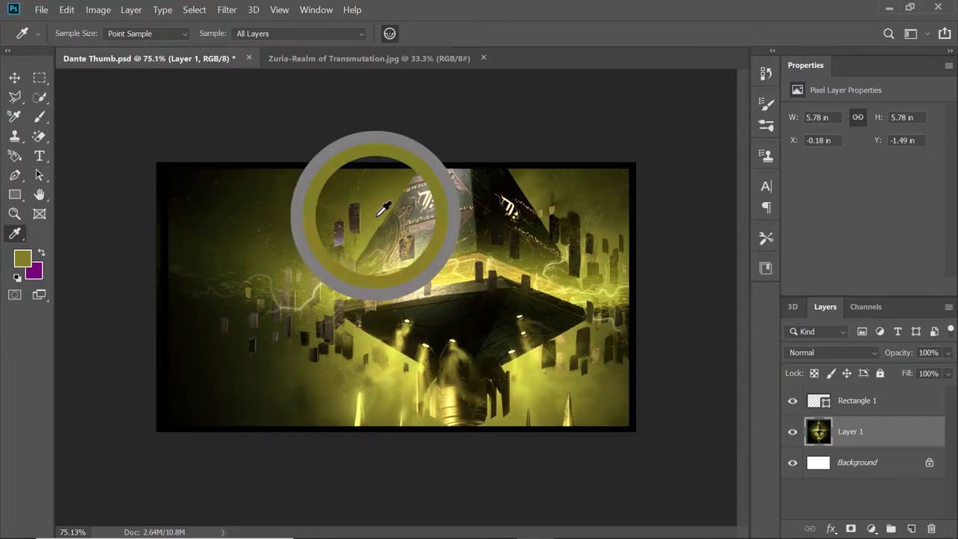
{"action": "left_click", "coordinate": [364, 244]}
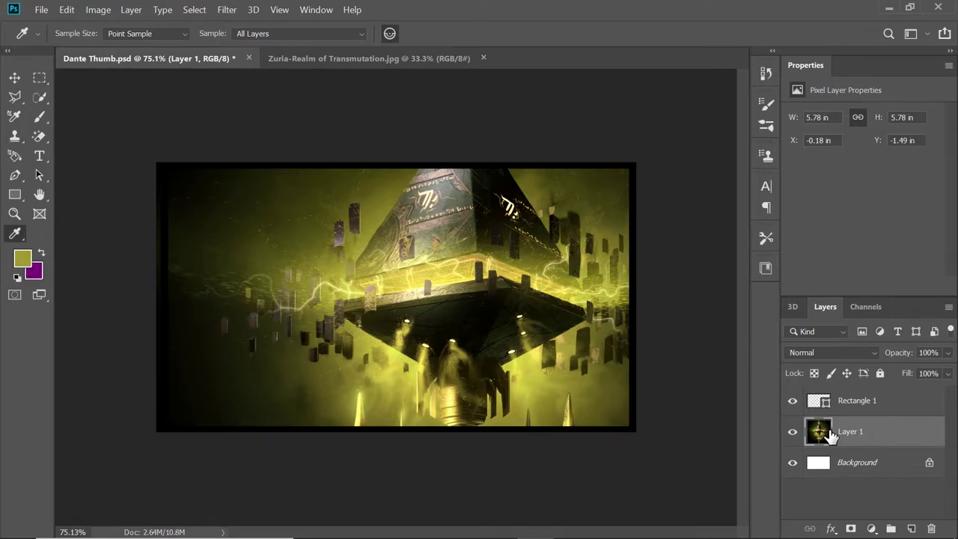
{"action": "left_click", "coordinate": [818, 404]}
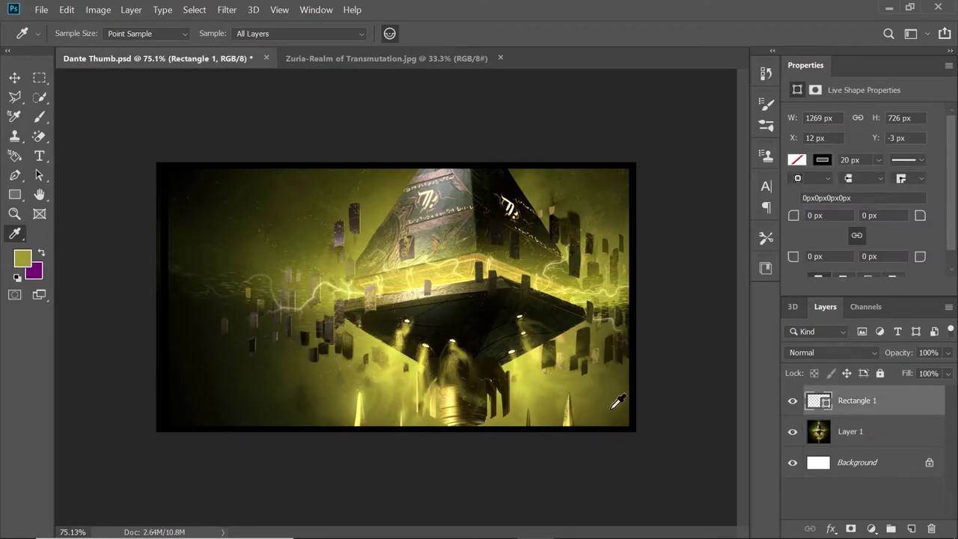
Switch Rectangle 1's border stroke from a solid colour to a gradient
{"action": "left_click", "coordinate": [16, 195]}
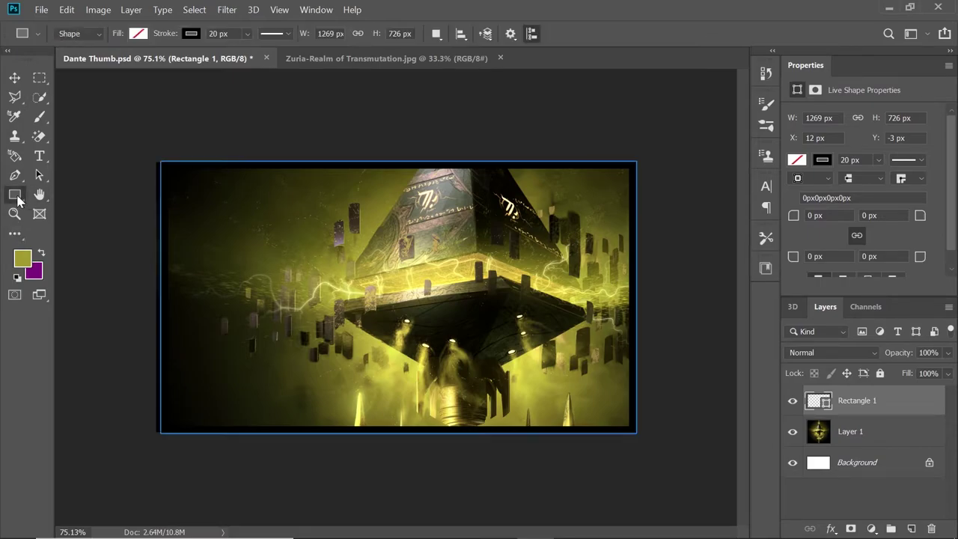
{"action": "left_click", "coordinate": [190, 34]}
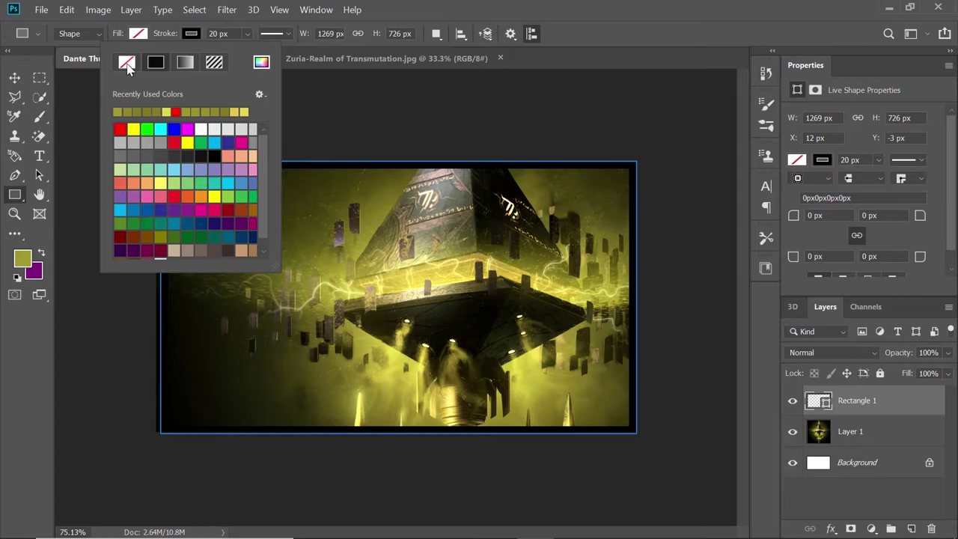
{"action": "left_click", "coordinate": [186, 65]}
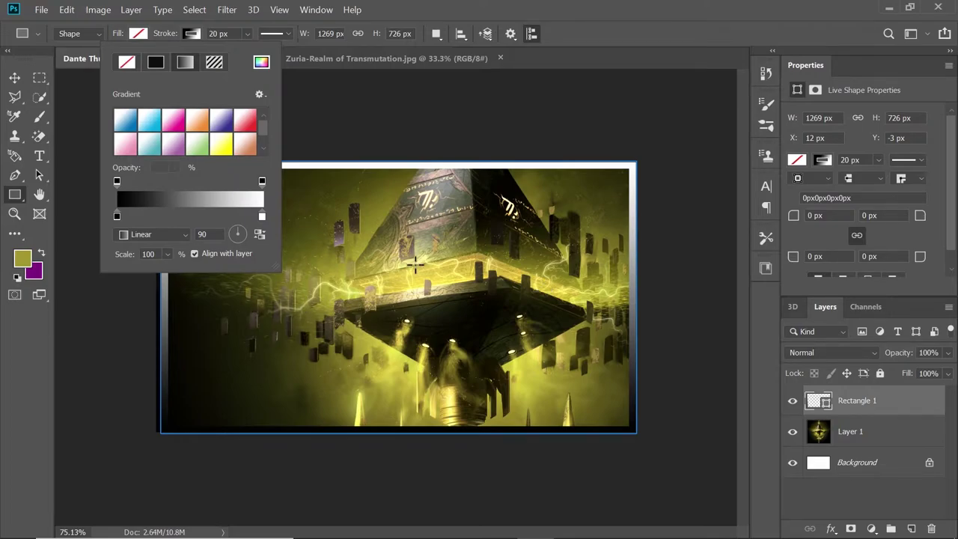
Set the gradient's white end to the olive foreground colour a29932, giving a black-to-olive stroke
{"action": "double_click", "coordinate": [262, 218]}
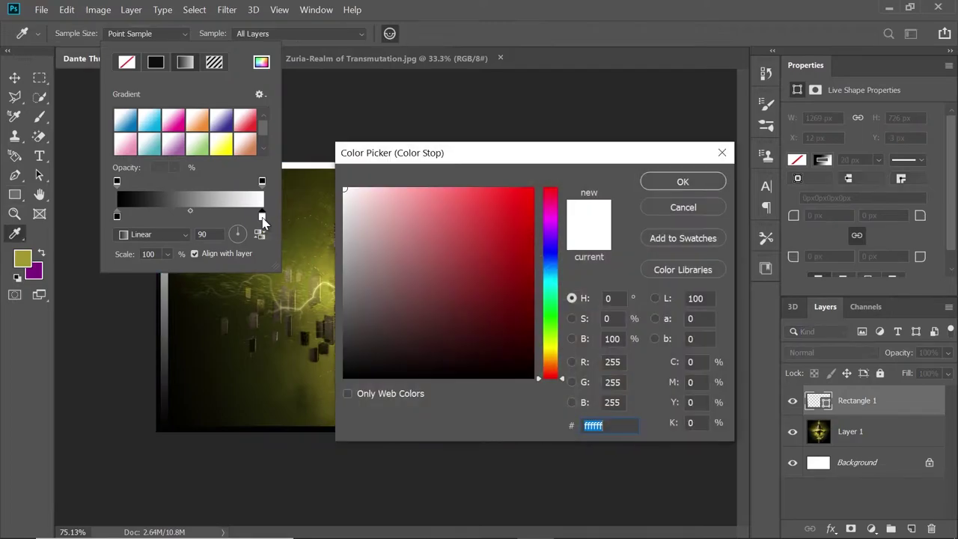
{"action": "left_click", "coordinate": [486, 265]}
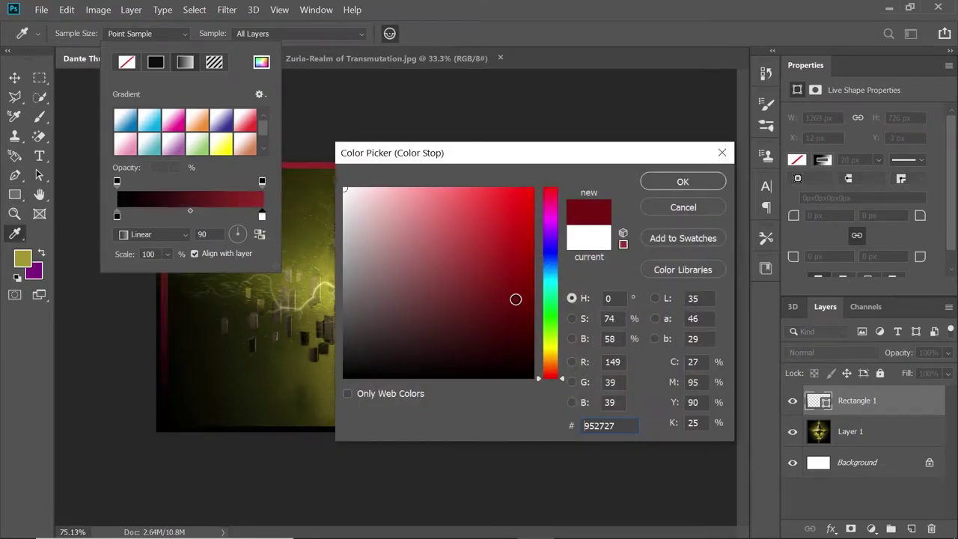
{"action": "left_click", "coordinate": [515, 299]}
{"action": "left_click_drag", "start_coordinate": [476, 336], "coordinate": [475, 235]}
{"action": "left_click_drag", "start_coordinate": [531, 157], "coordinate": [715, 182]}
{"action": "mouse_move", "coordinate": [710, 274]}
{"action": "left_mouse_down"}
{"action": "mouse_move", "coordinate": [684, 295]}
{"action": "mouse_move", "coordinate": [706, 280]}
{"action": "mouse_move", "coordinate": [691, 250]}
{"action": "mouse_move", "coordinate": [678, 338]}
{"action": "mouse_move", "coordinate": [700, 359]}
{"action": "mouse_move", "coordinate": [698, 248]}
{"action": "left_mouse_up"}
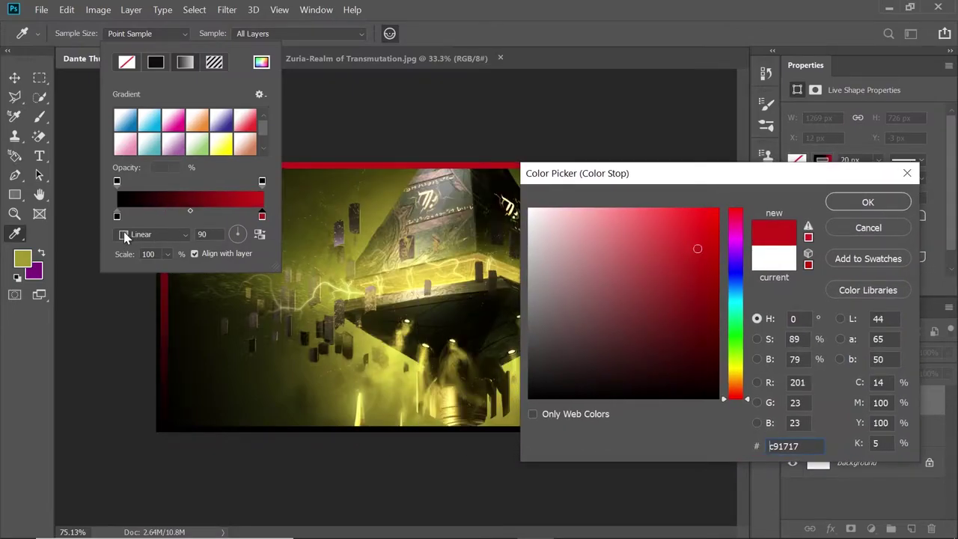
{"action": "left_click", "coordinate": [26, 258]}
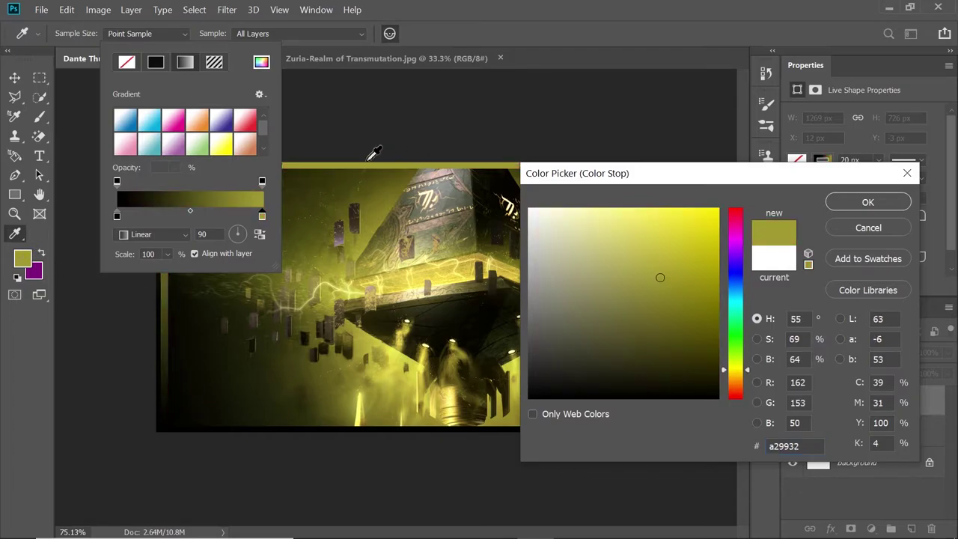
{"action": "left_click", "coordinate": [867, 202]}
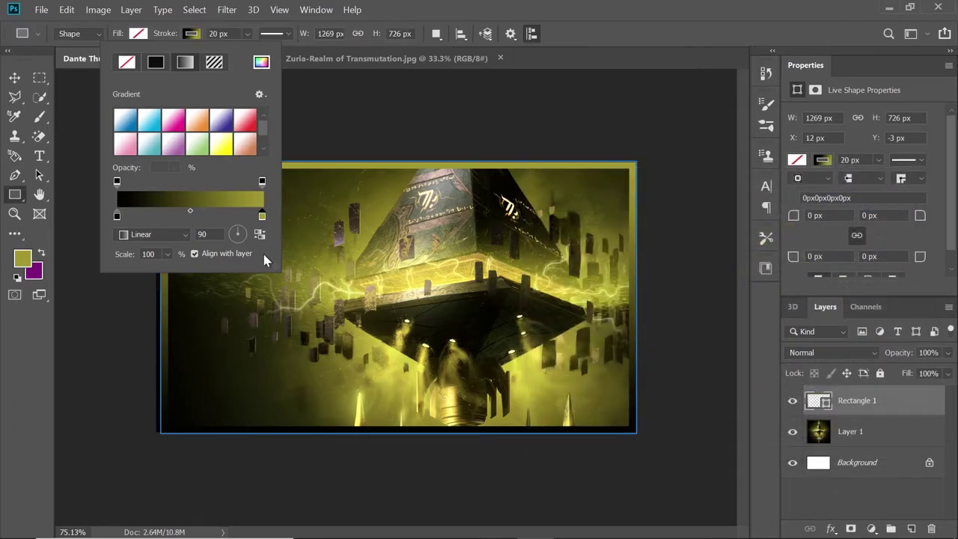
{"action": "left_click", "coordinate": [14, 80]}
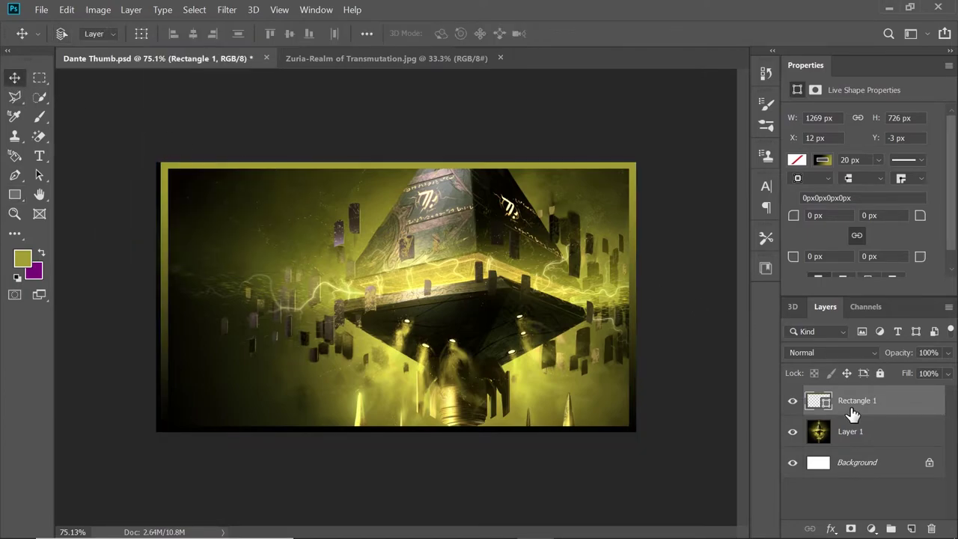
{"action": "key", "text": "ctrl+t"}
Push the border's left edge out a few pixels and commit the transform
{"action": "left_click_drag", "start_coordinate": [155, 296], "coordinate": [152, 296]}
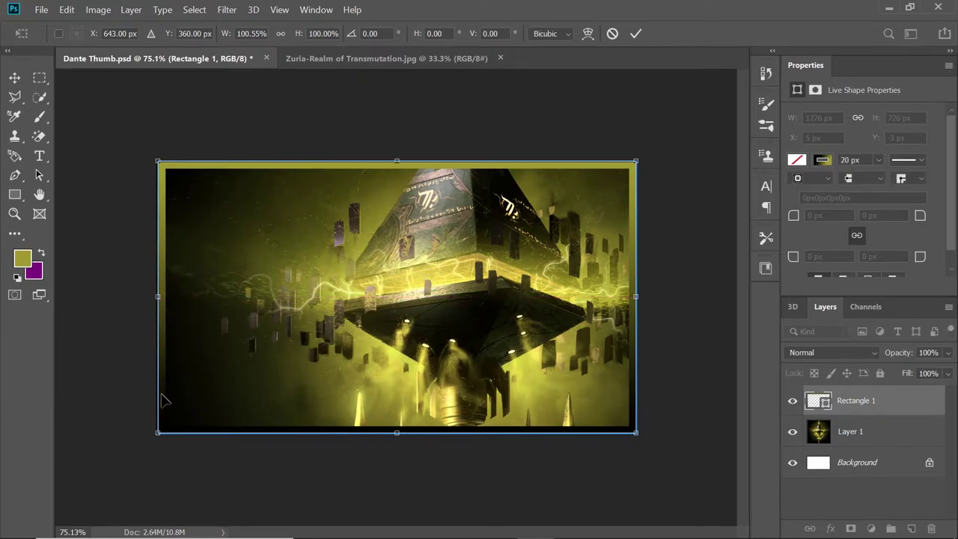
{"action": "left_click", "coordinate": [636, 34]}
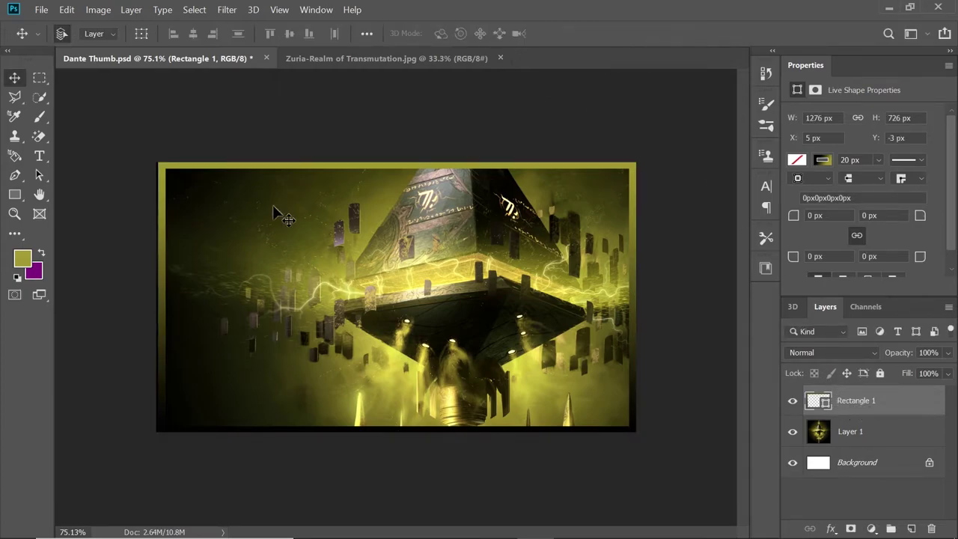
{"action": "left_click", "coordinate": [14, 195]}
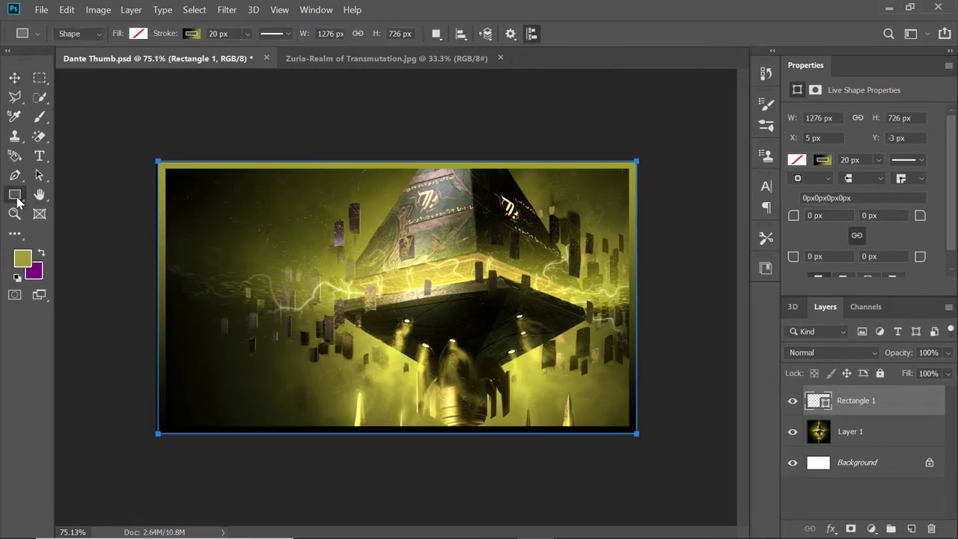
{"action": "left_click", "coordinate": [193, 35]}
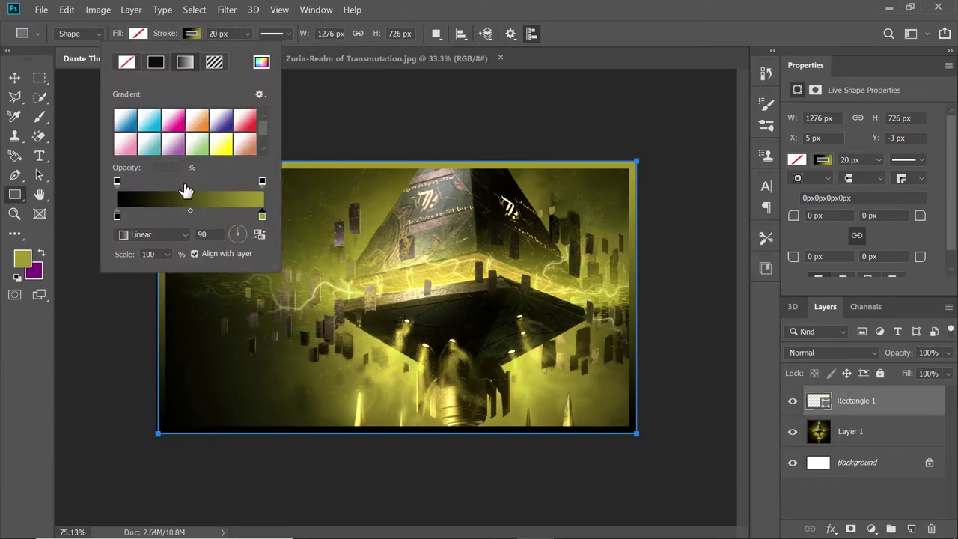
Change the gradient's black end stop to dark grey 5d5d5d
{"action": "double_click", "coordinate": [116, 217]}
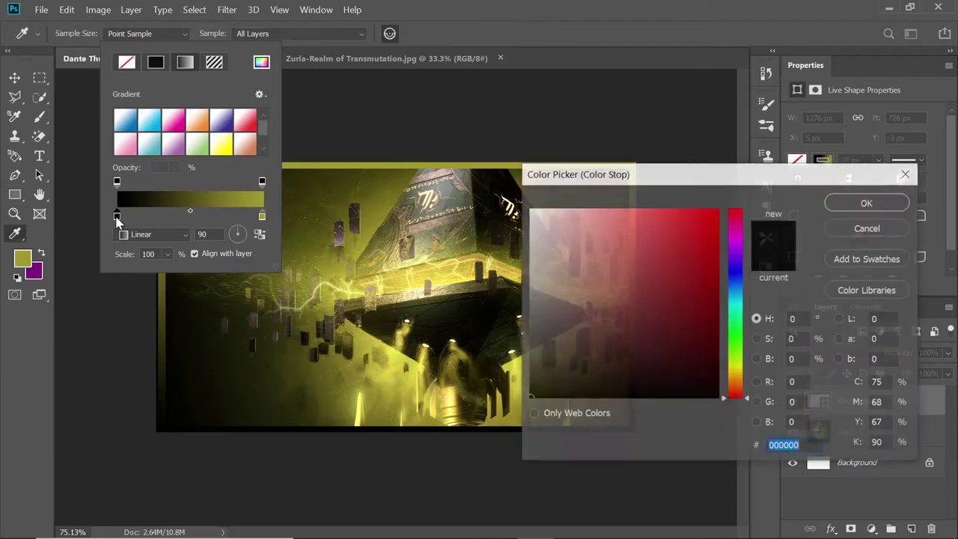
{"action": "left_click", "coordinate": [528, 328]}
{"action": "left_click_drag", "start_coordinate": [528, 328], "coordinate": [524, 329]}
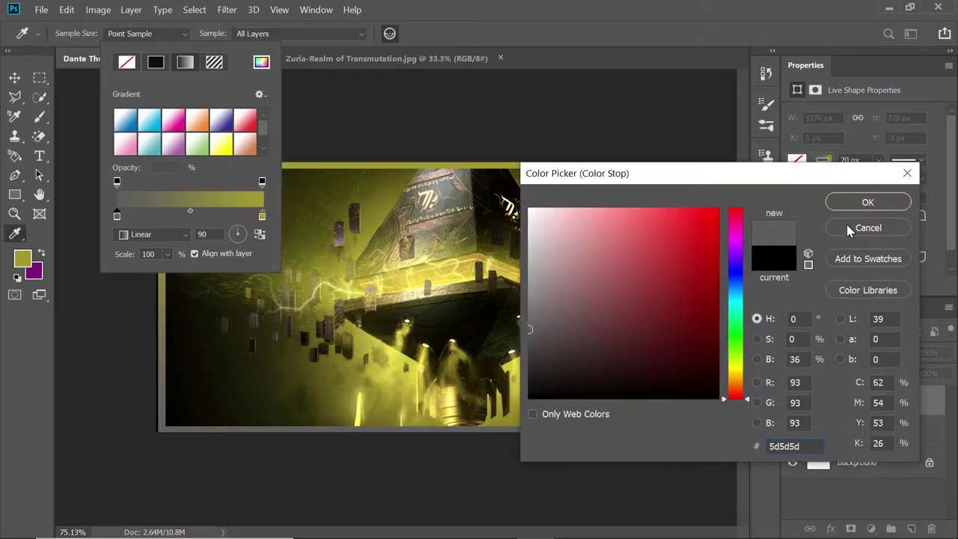
{"action": "left_click", "coordinate": [867, 202]}
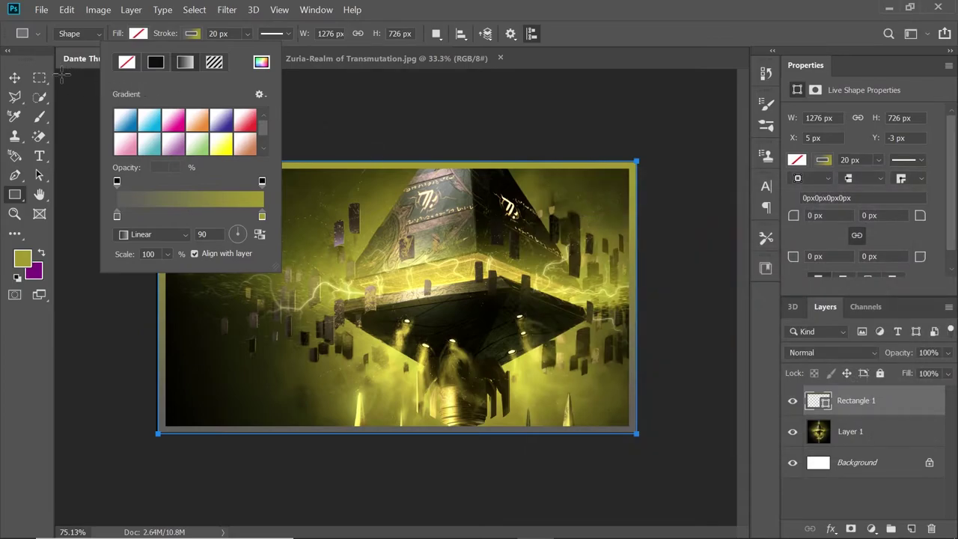